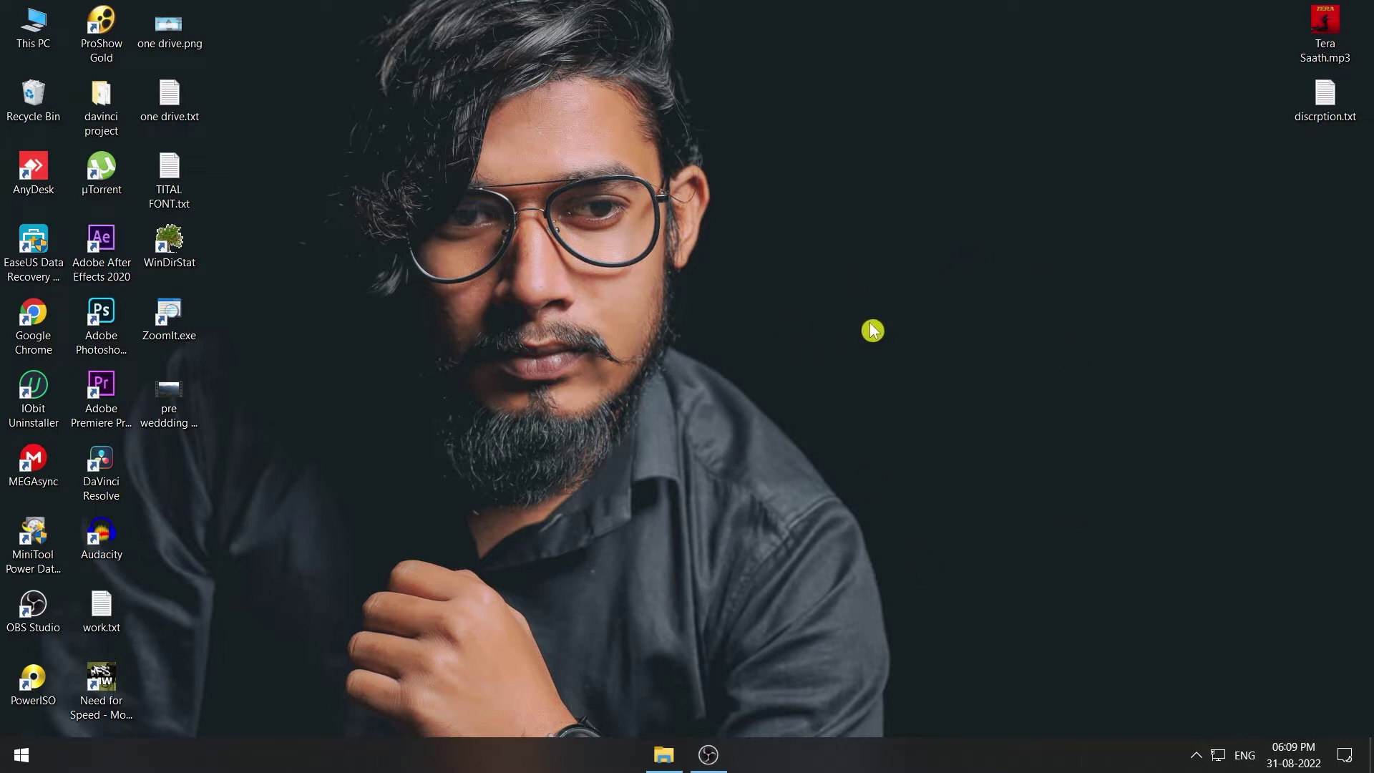
Create a new folder on the desktop and keep its default name.
right_click(945, 272)
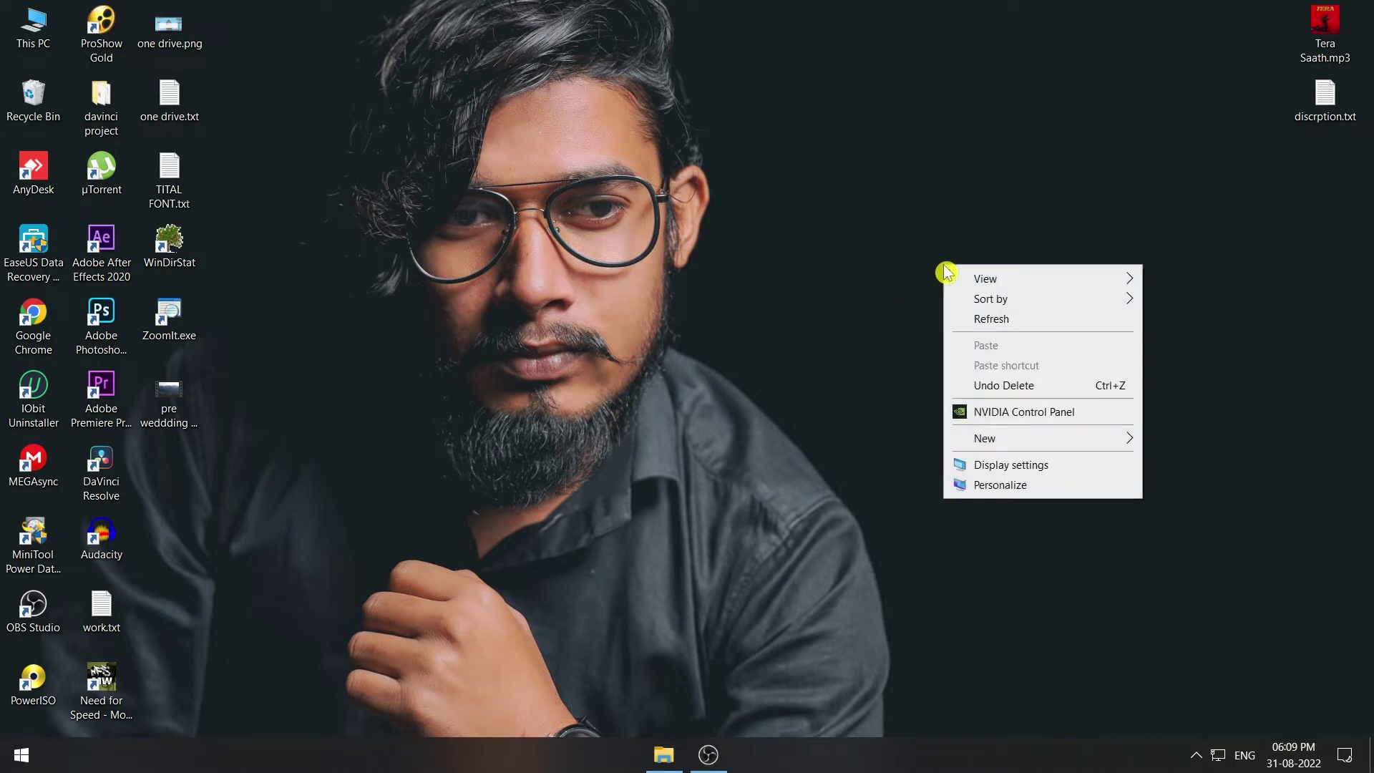
mouse_move(1012, 438)
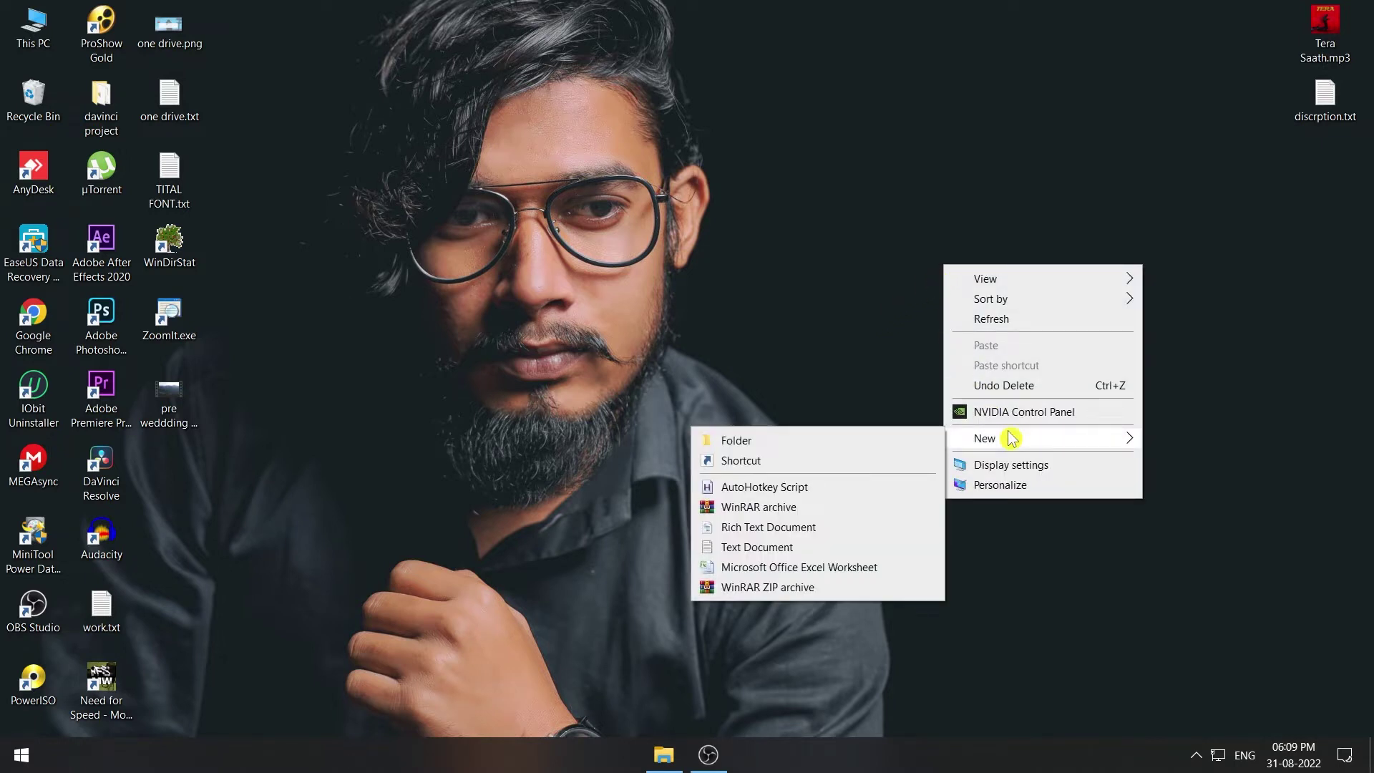
click(820, 440)
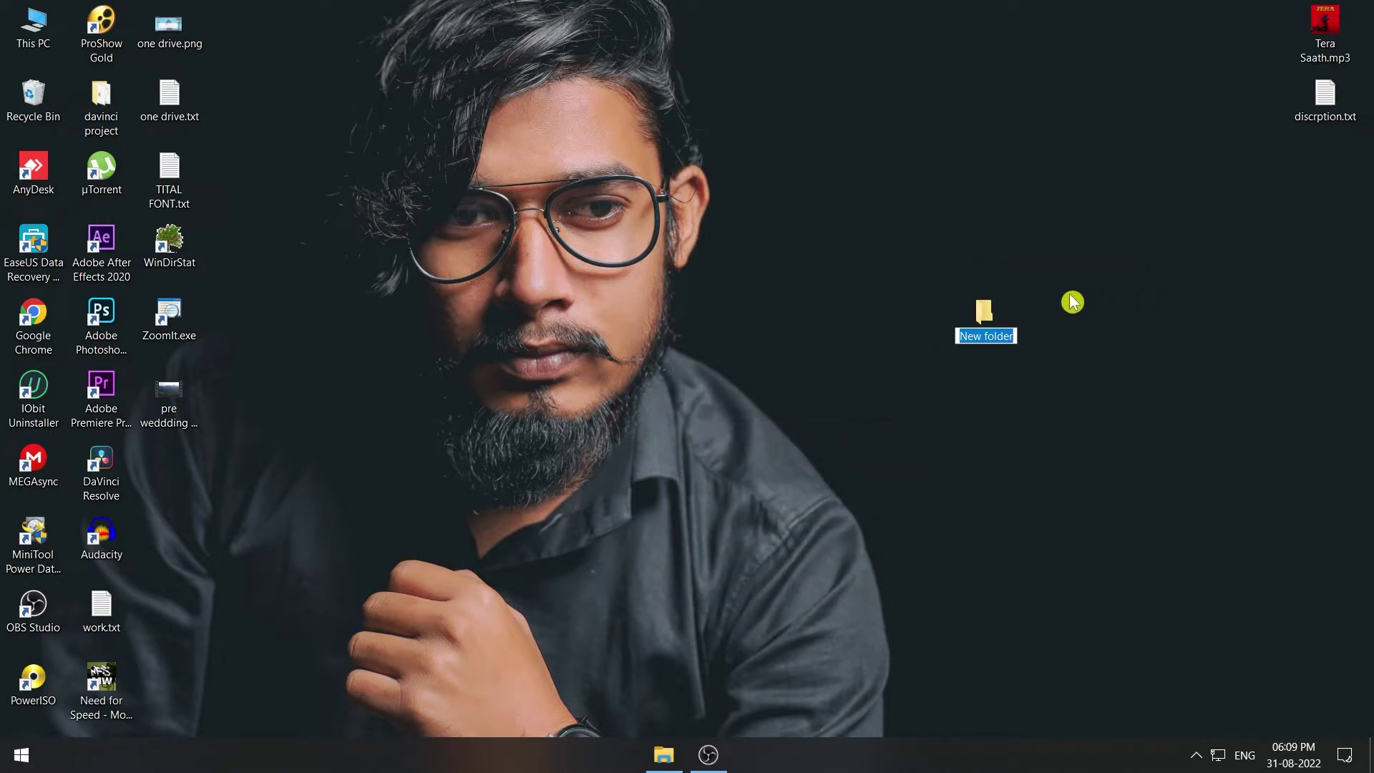
click(1006, 312)
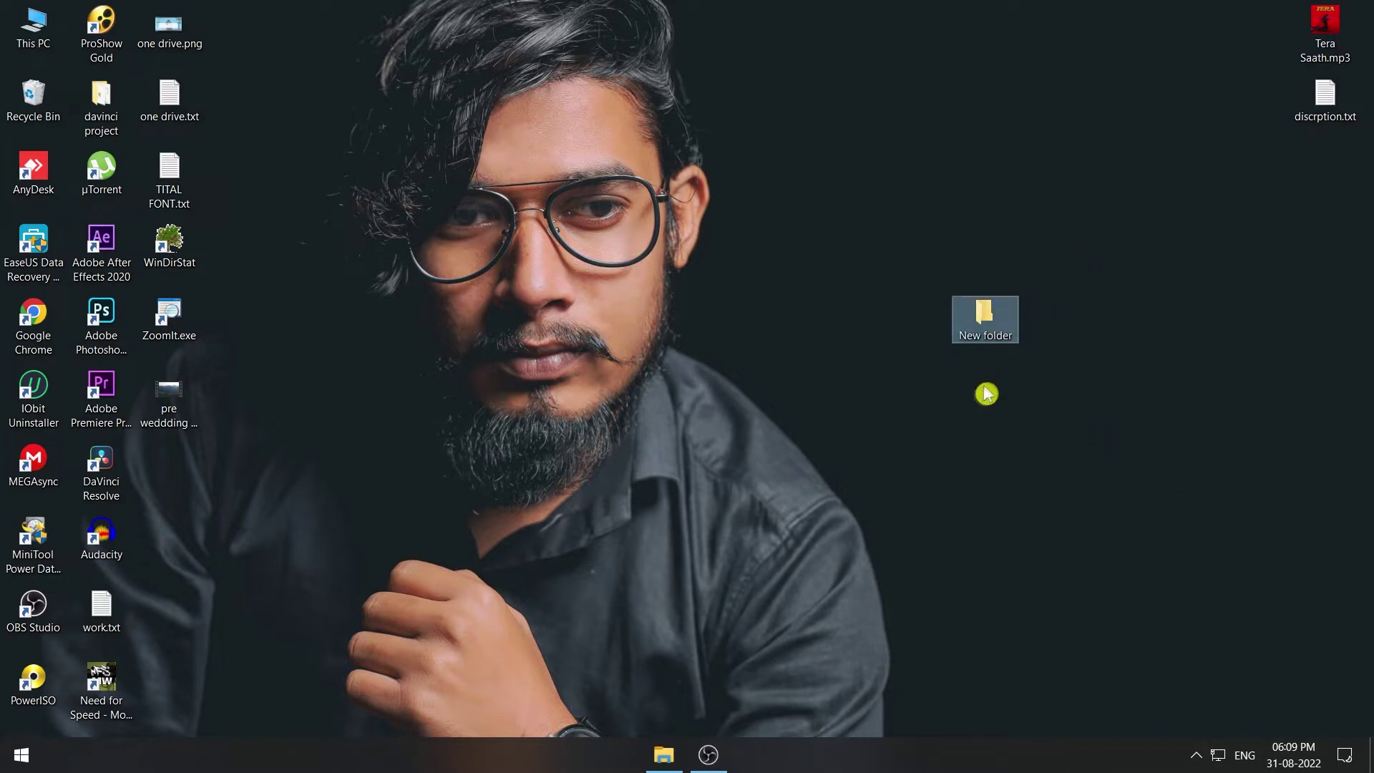
Open the new desktop folder to check its contents, and close it again.
double_click(987, 315)
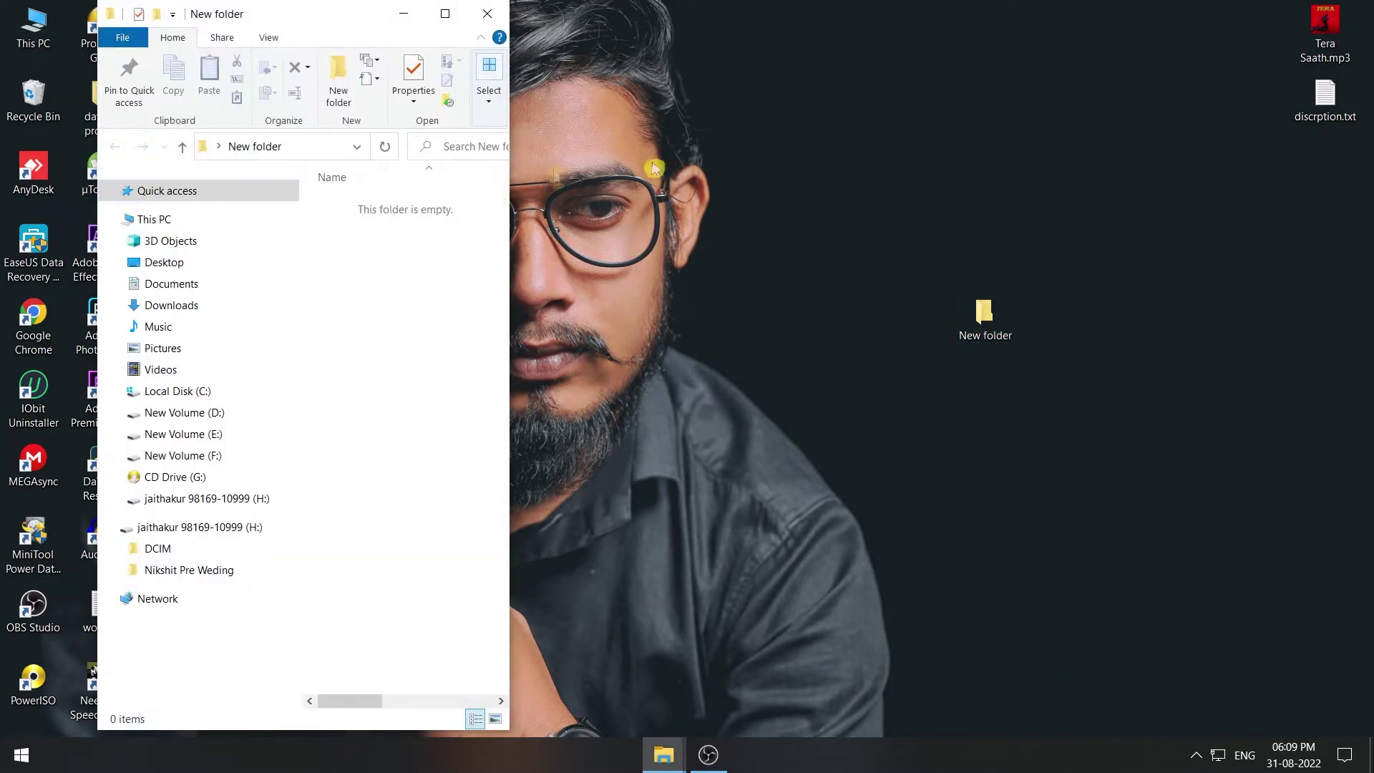
click(444, 11)
click(1352, 10)
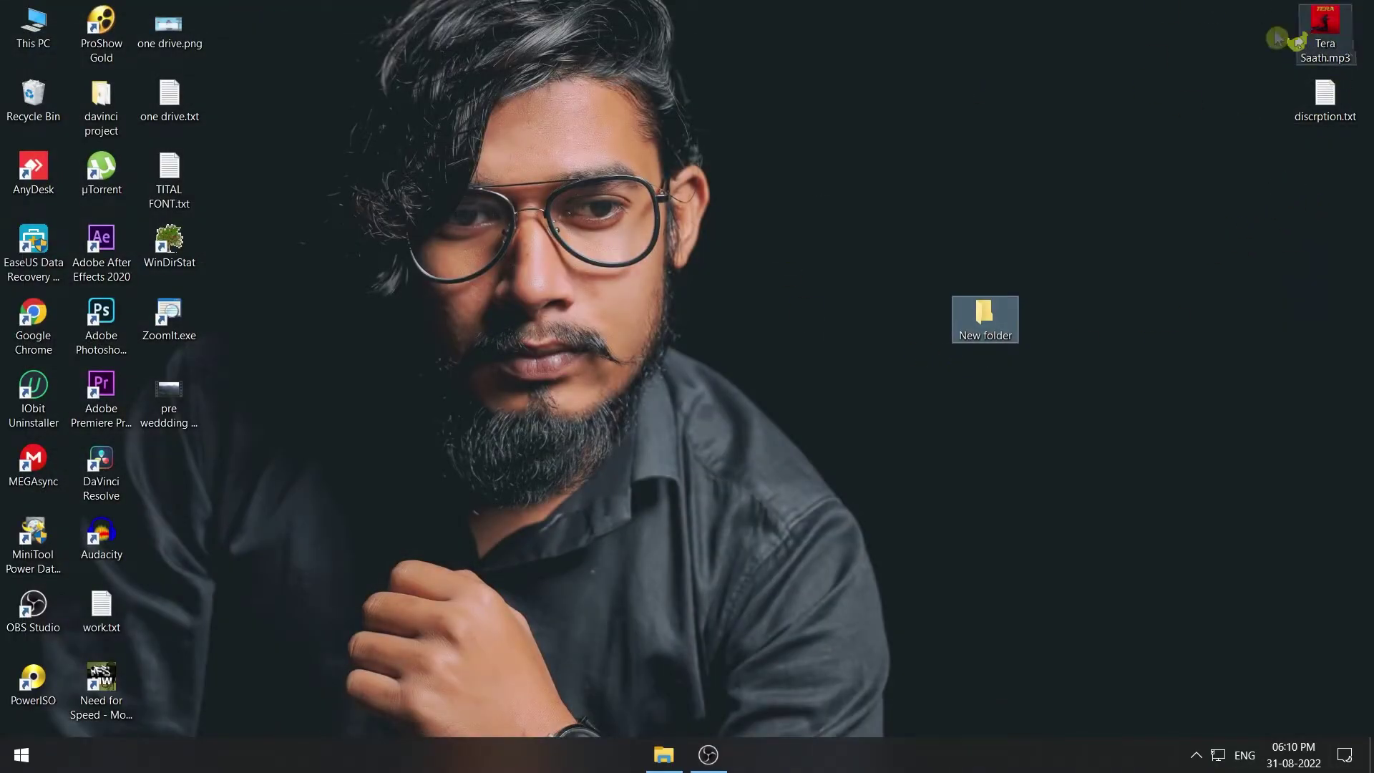
Move Tera Saath.mp3 from the desktop into New folder and check the folder's contents.
mouse_move(1327, 30)
drag(1328, 30, 993, 322)
double_click(991, 321)
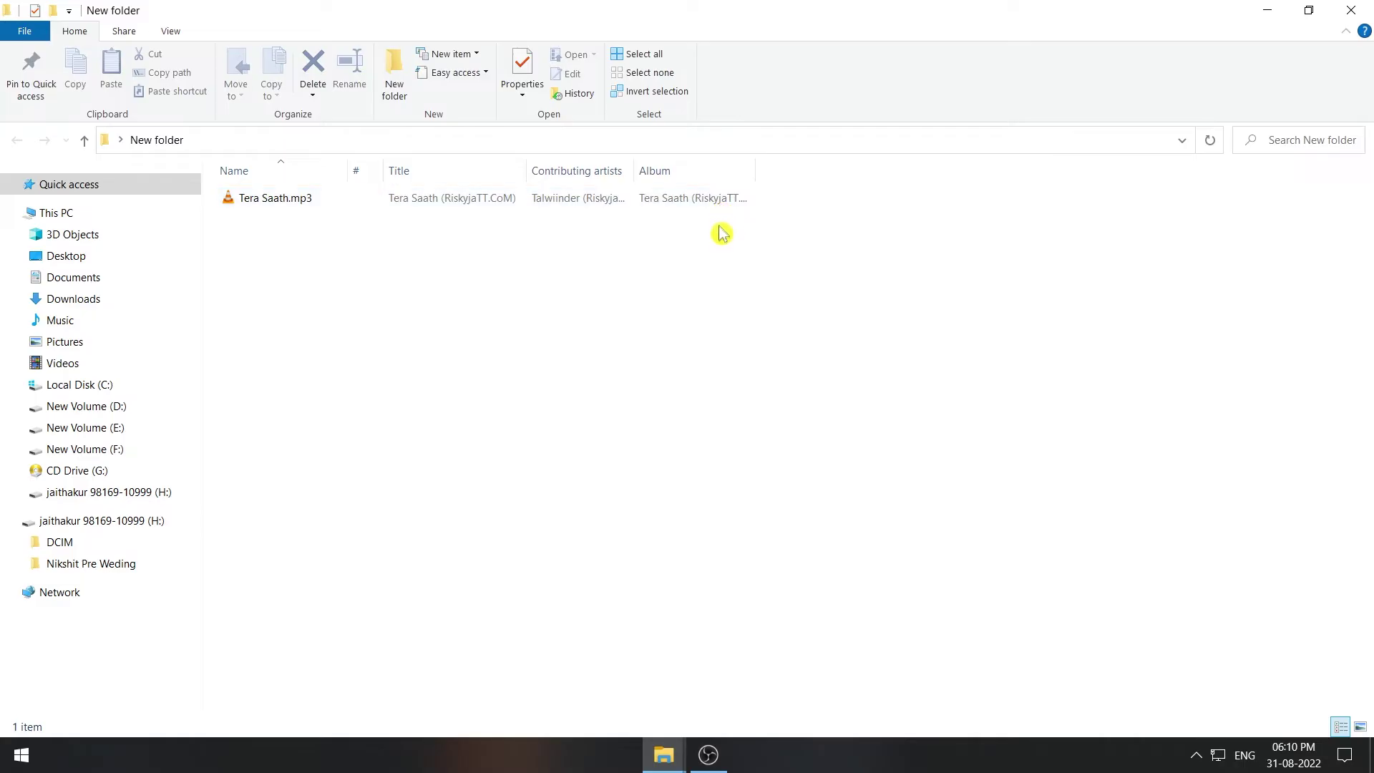
click(1351, 10)
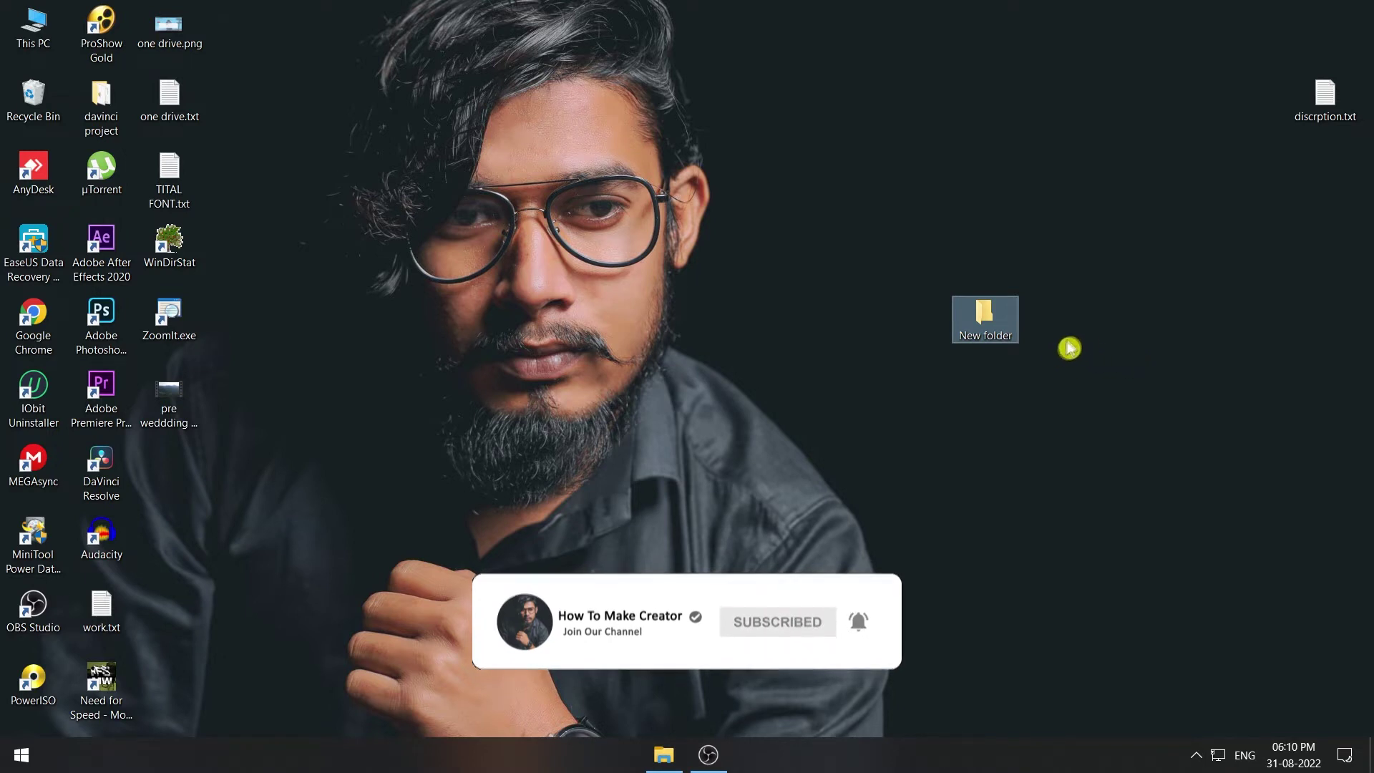
Set the Hidden attribute on the desktop's New folder and apply it to the folder, its subfolders and files.
mouse_move(999, 318)
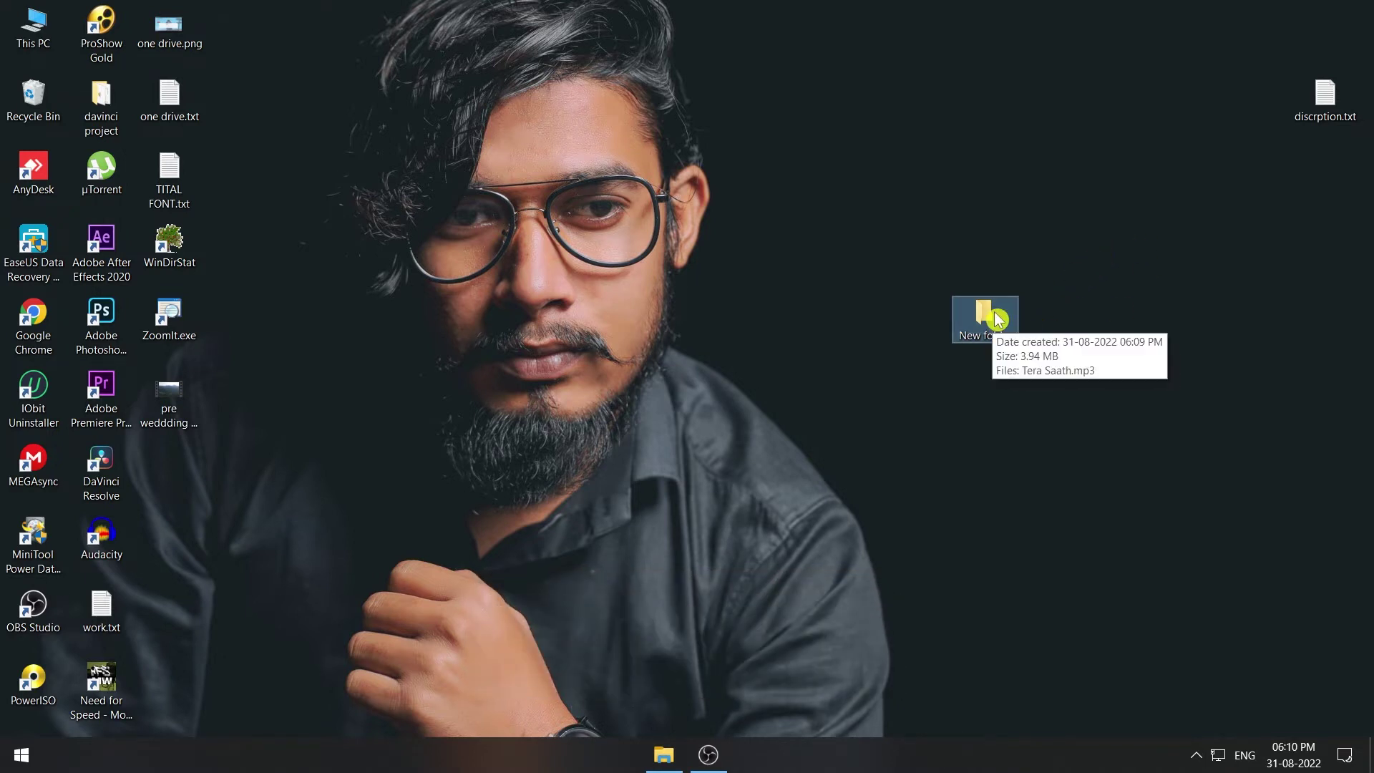
right_click(998, 318)
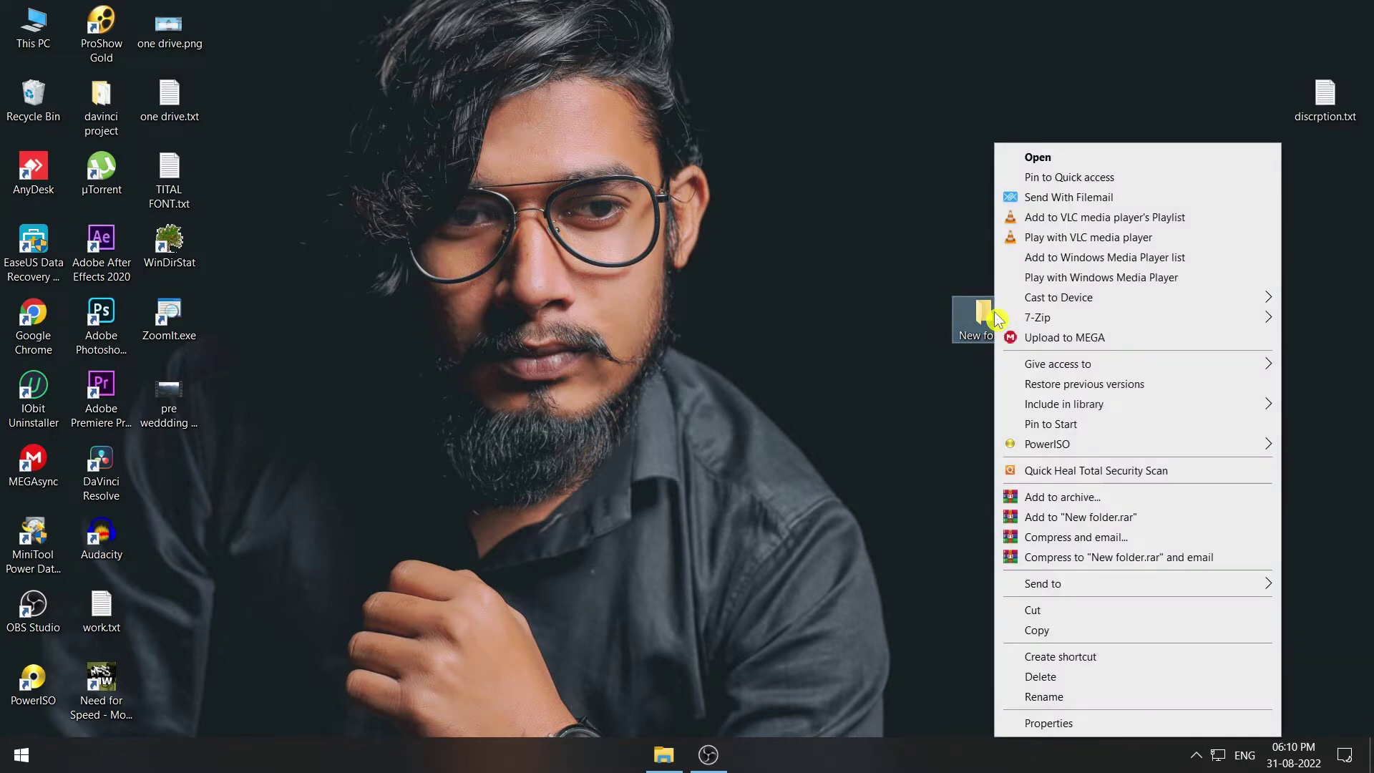
click(1066, 725)
drag(1196, 311, 630, 101)
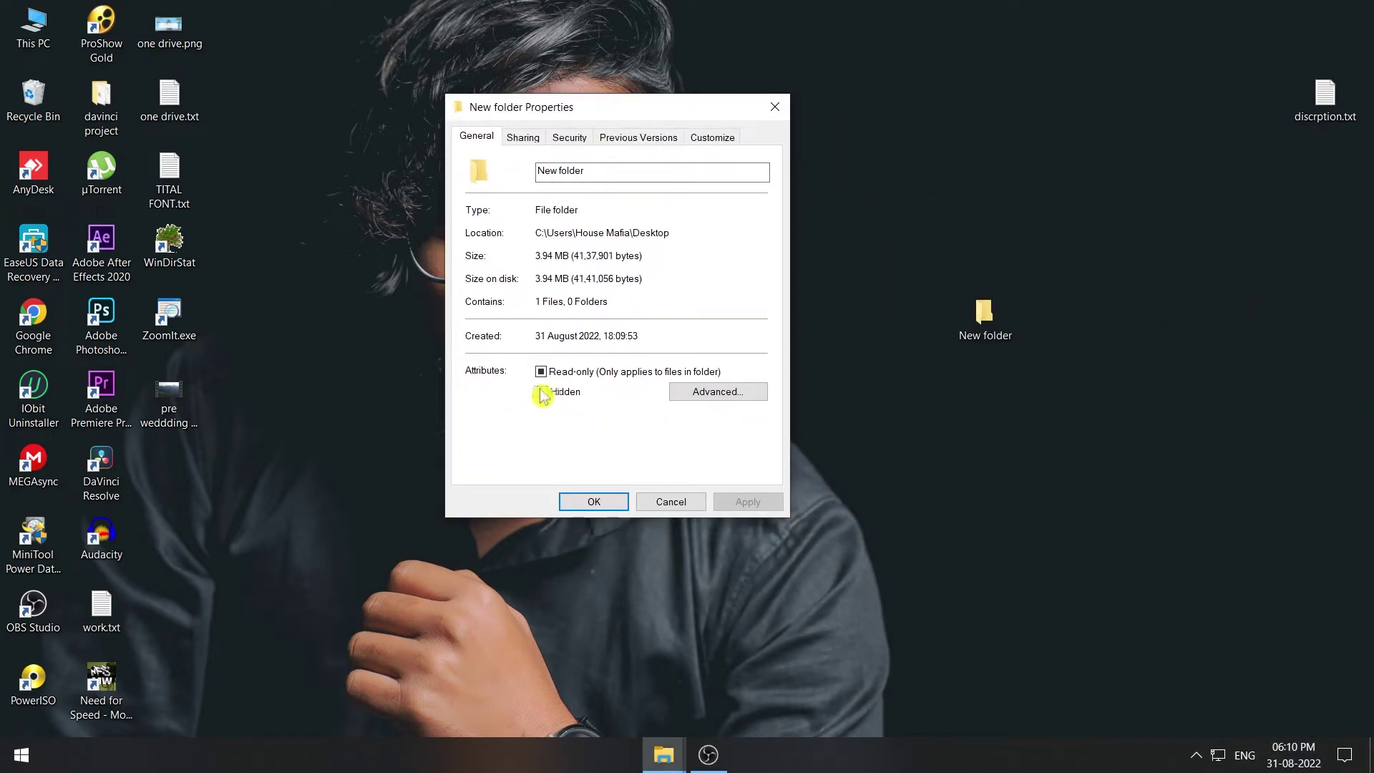
key(Escape)
click(542, 393)
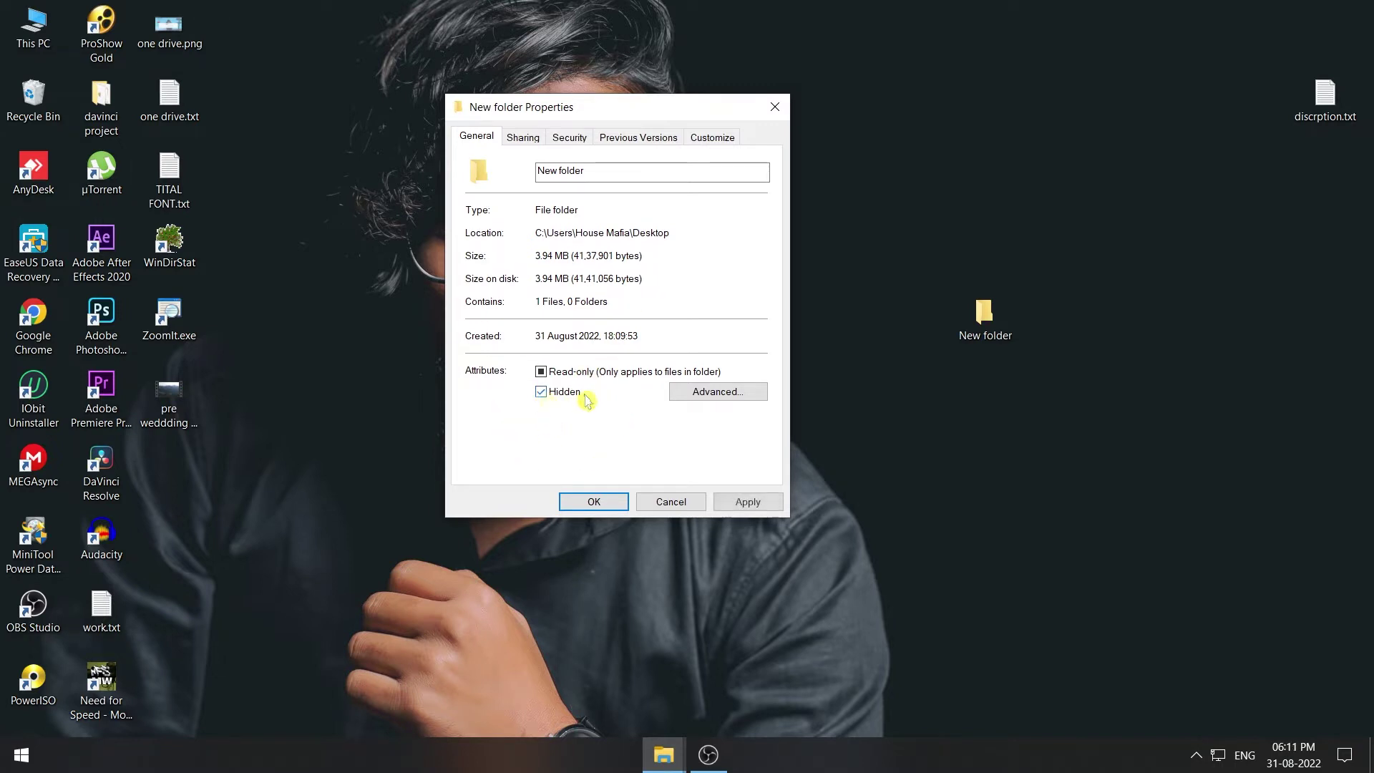
click(761, 501)
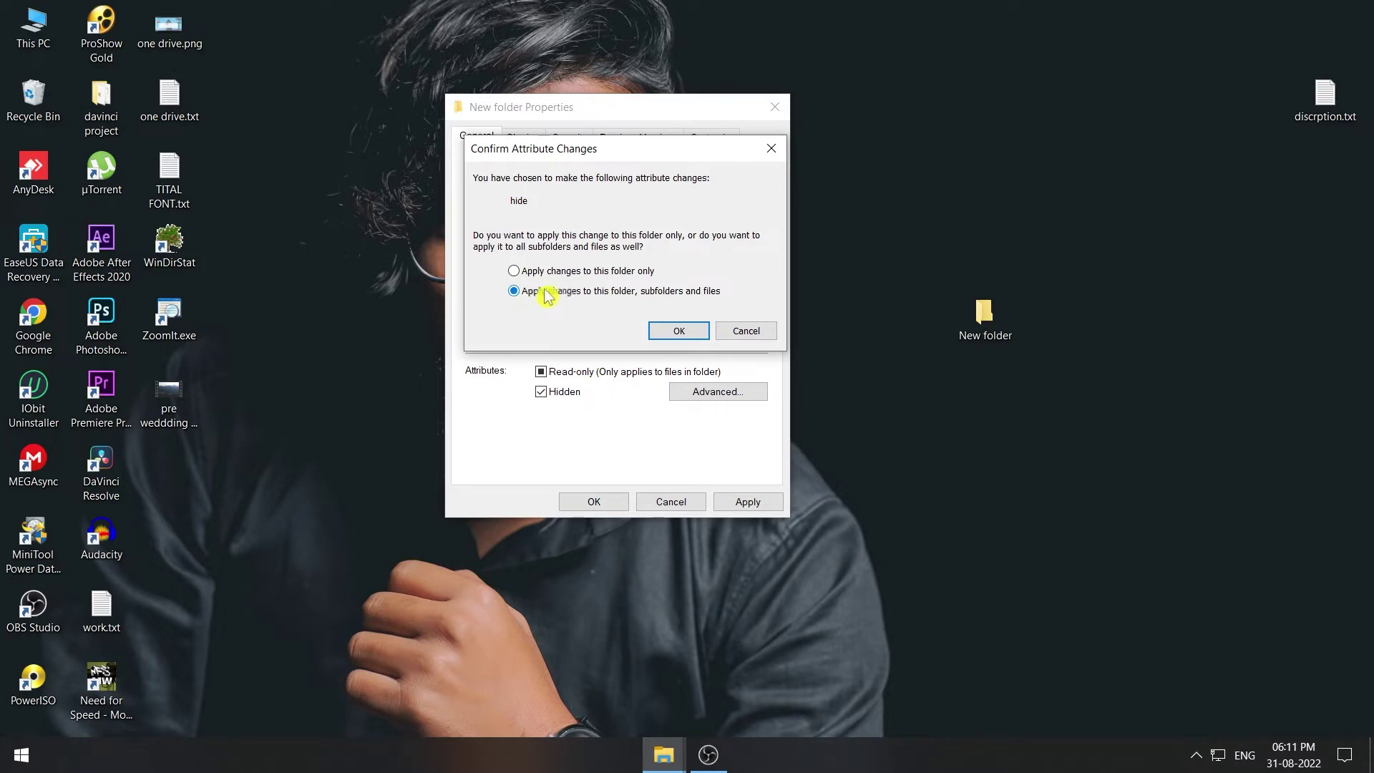
click(680, 330)
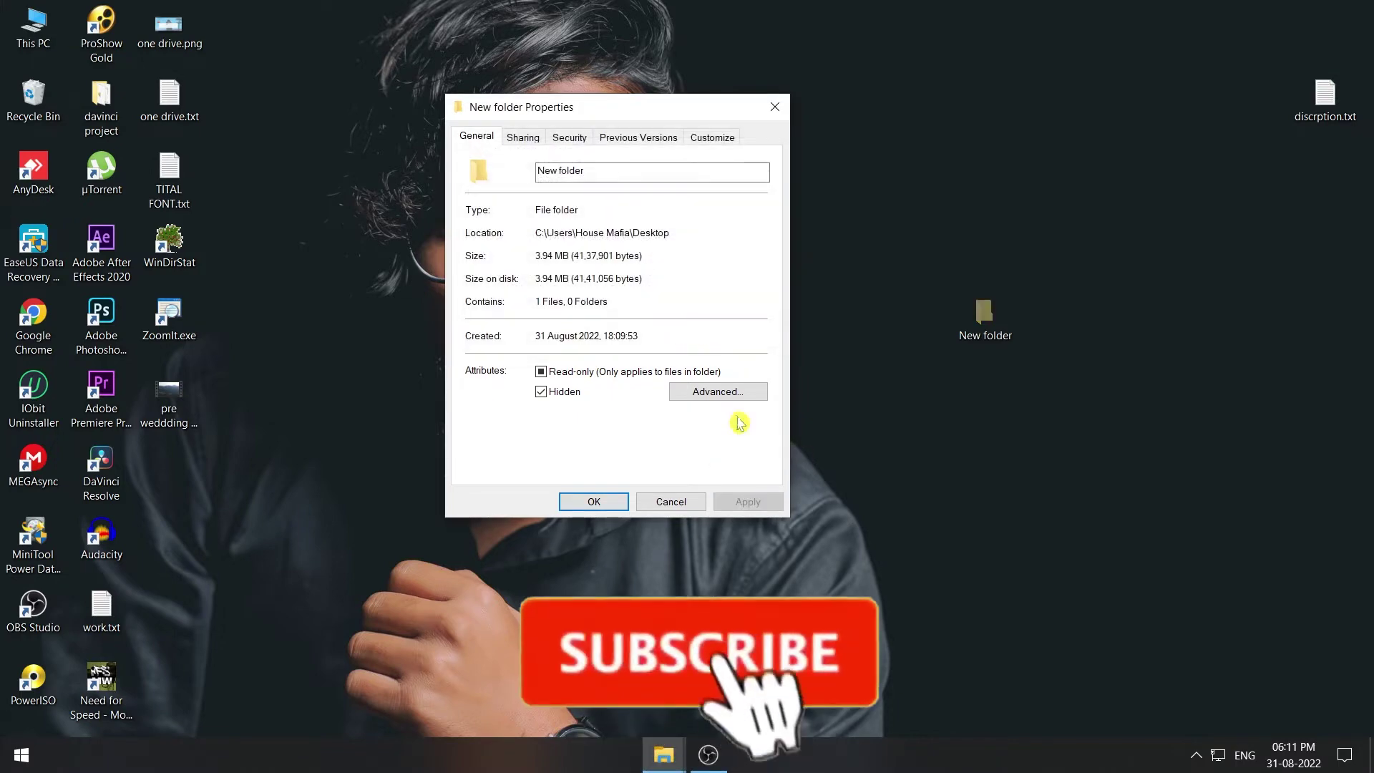
click(606, 503)
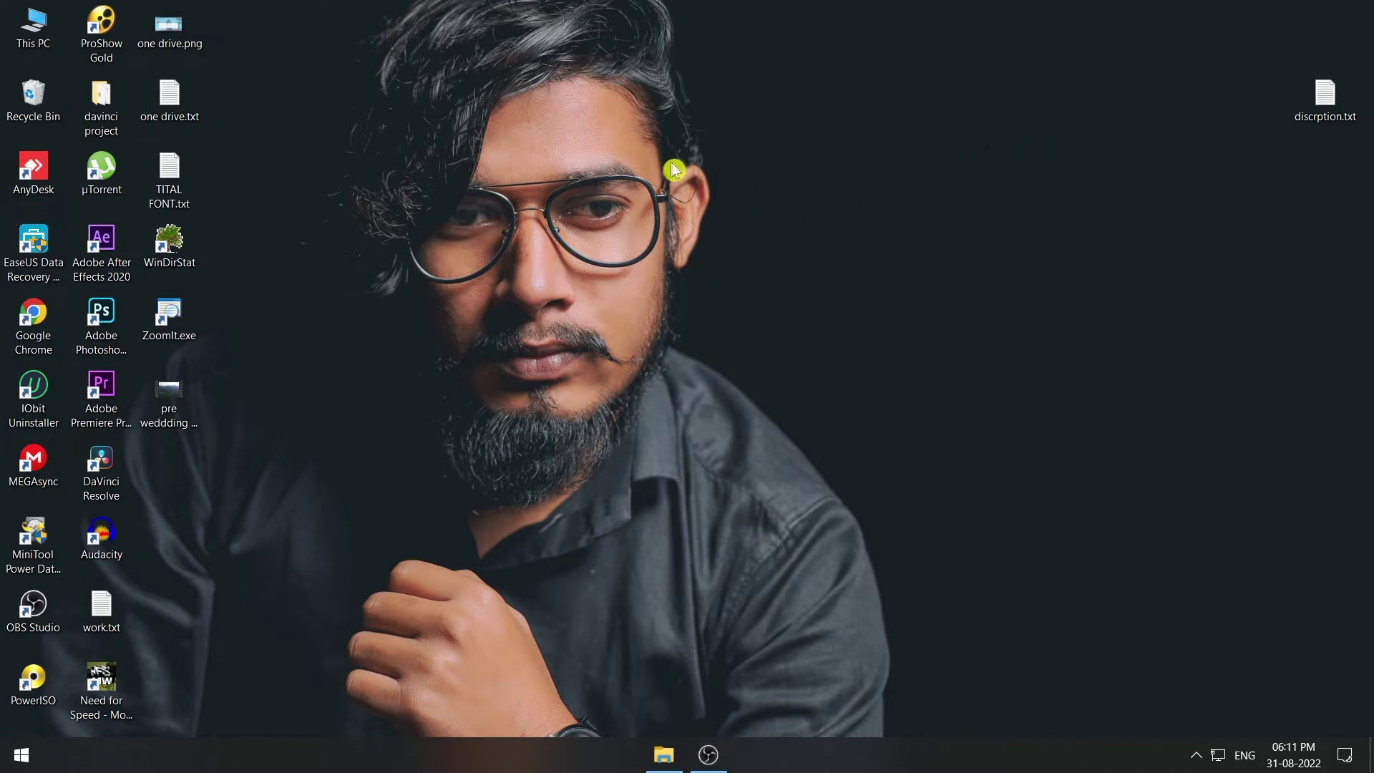
Turn on the display of hidden items from This PC and move New folder to the empty right part of the desktop.
double_click(26, 33)
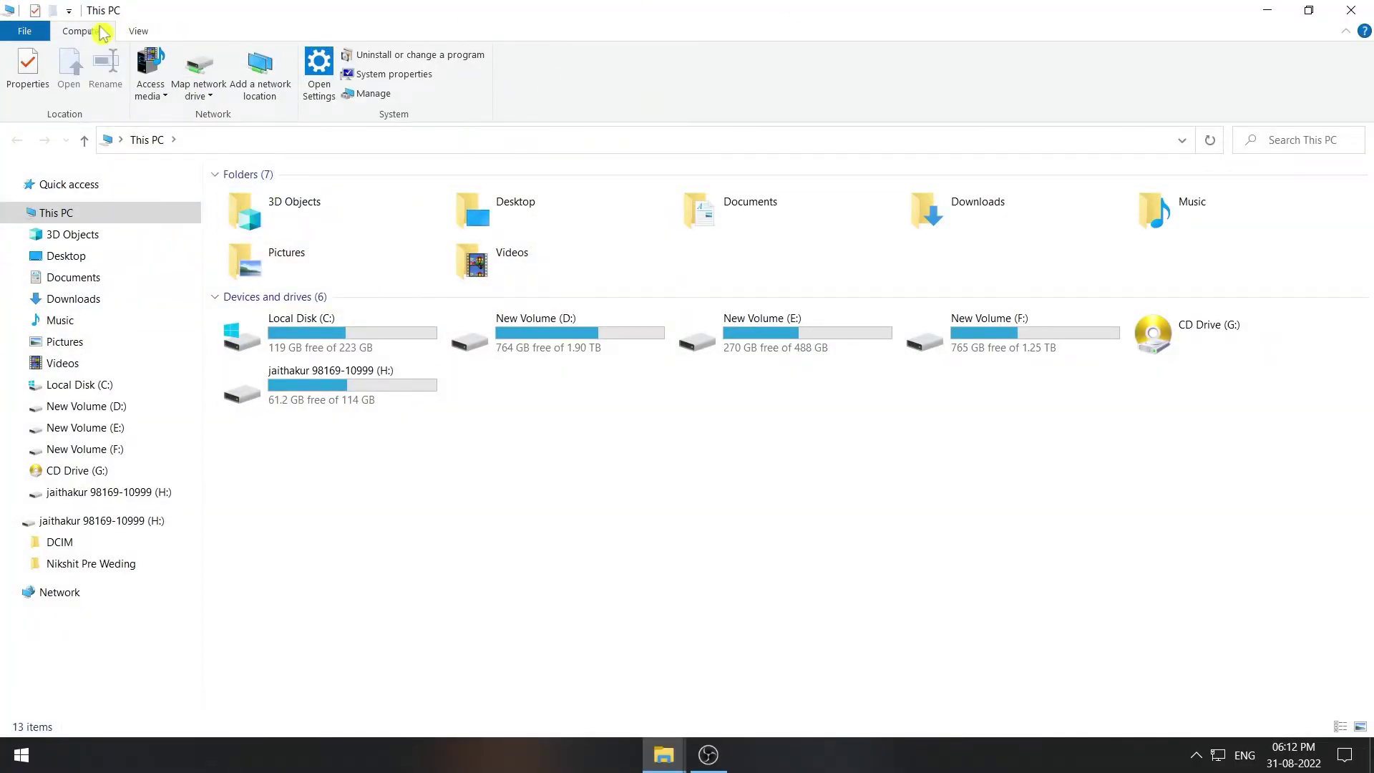
click(137, 31)
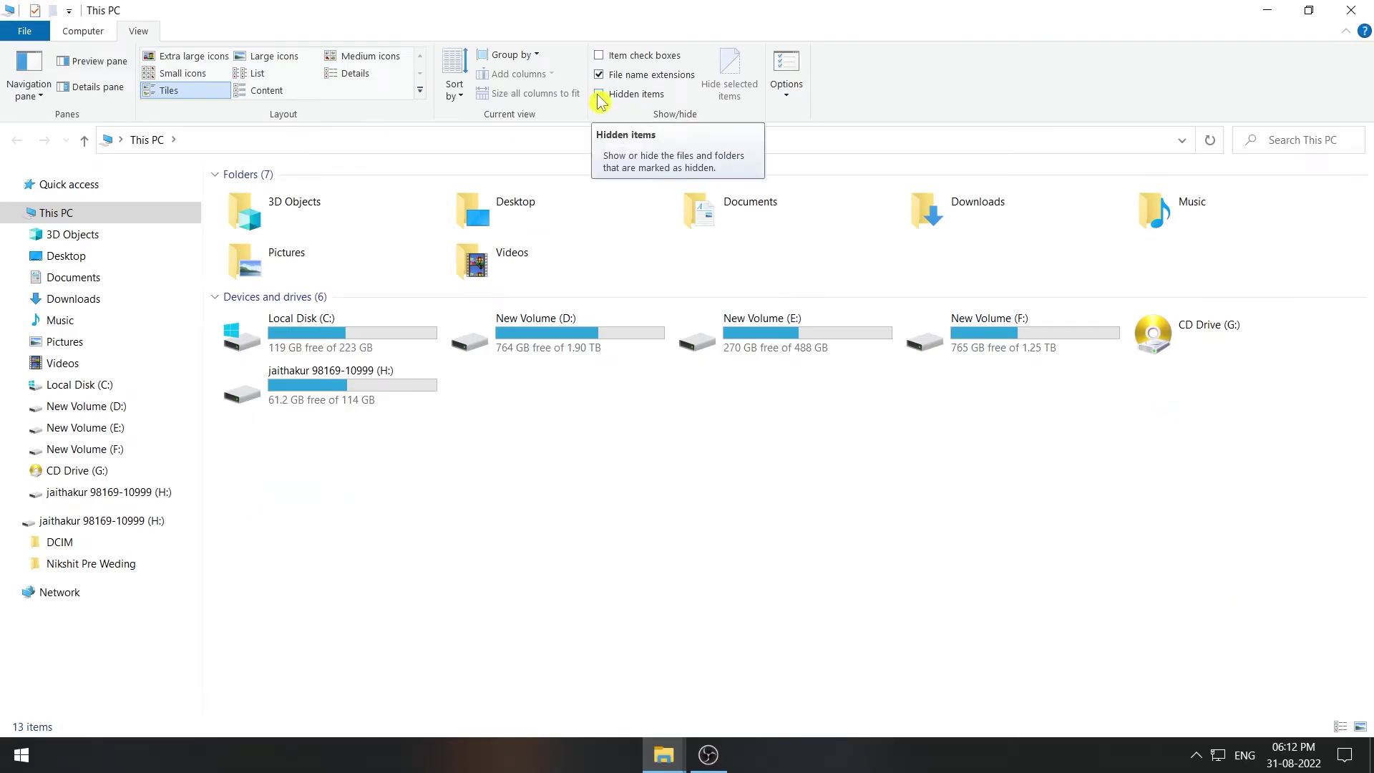
click(600, 96)
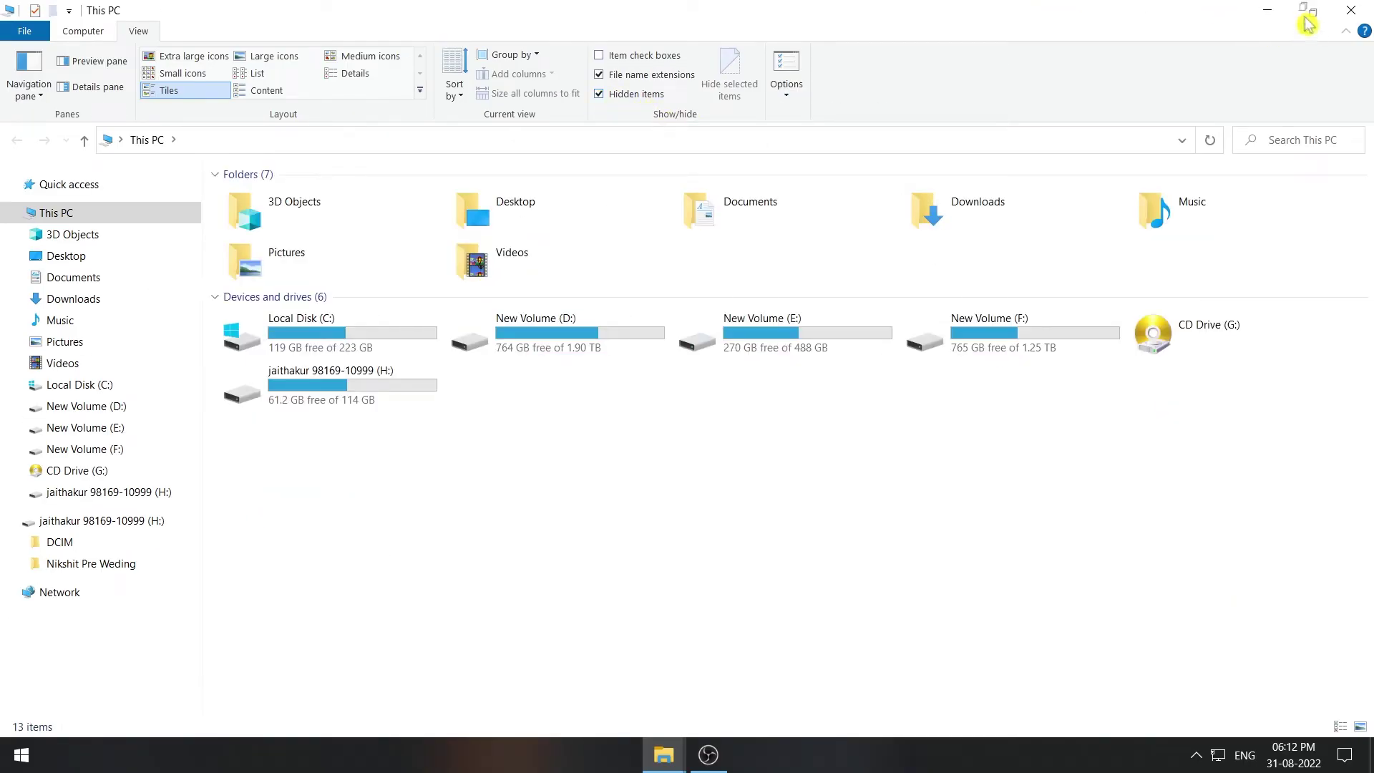
click(1266, 12)
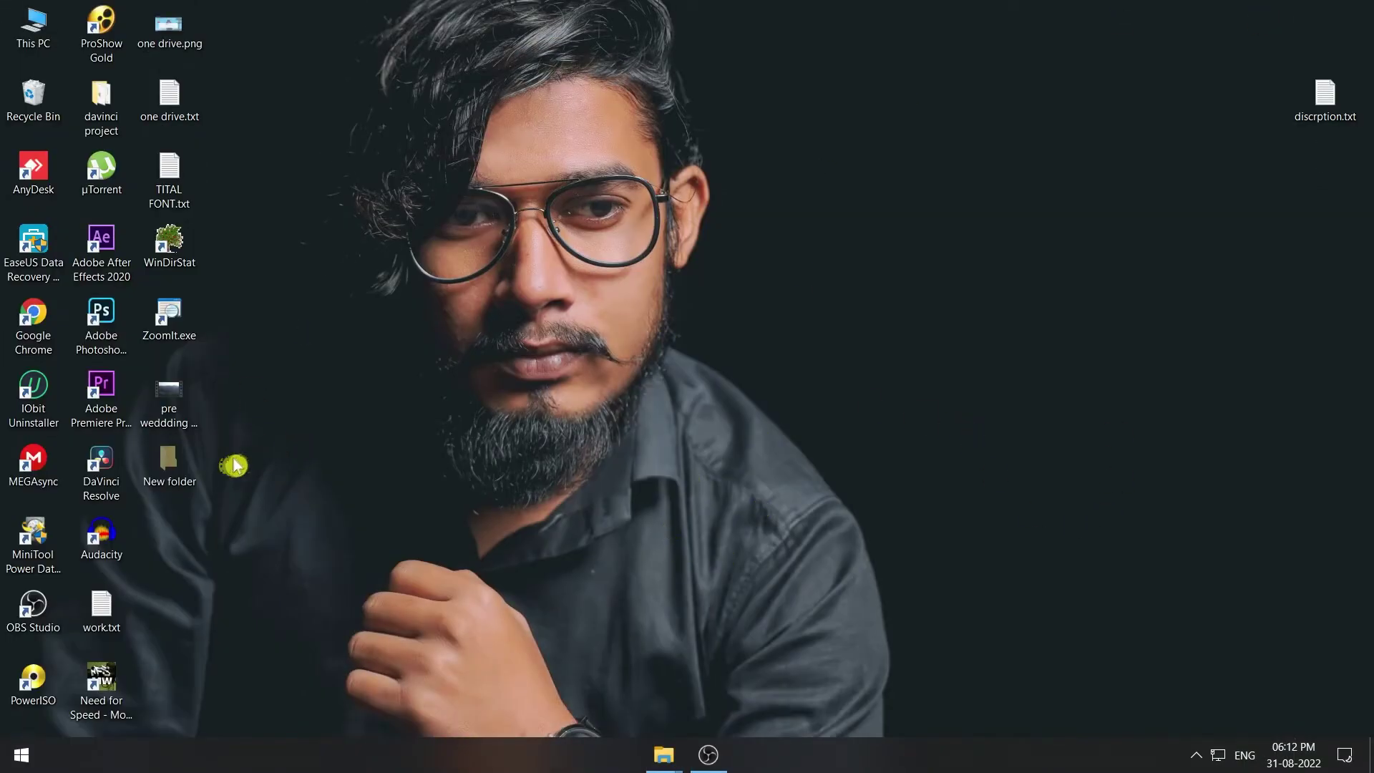
drag(175, 460, 1009, 304)
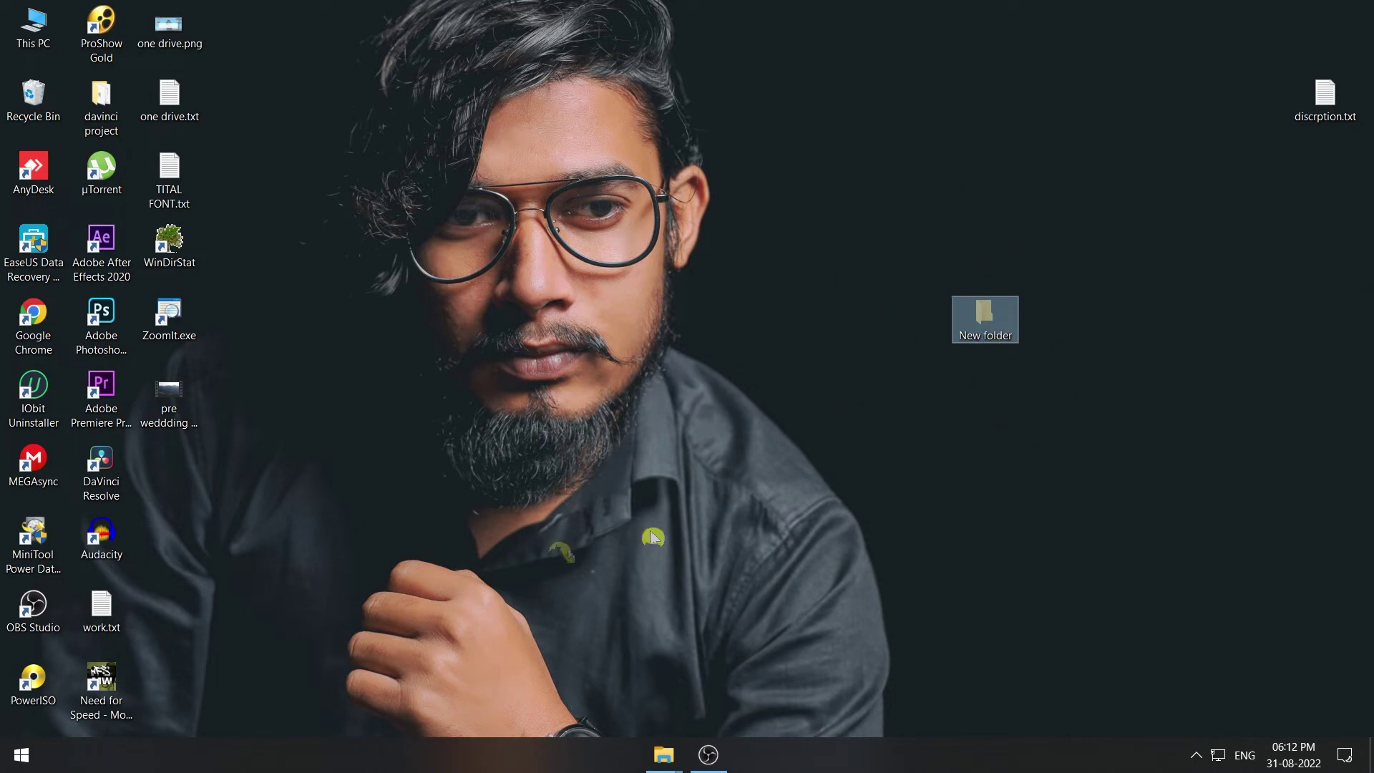
Turn off the display of hidden items in the open This PC window and close it.
click(664, 755)
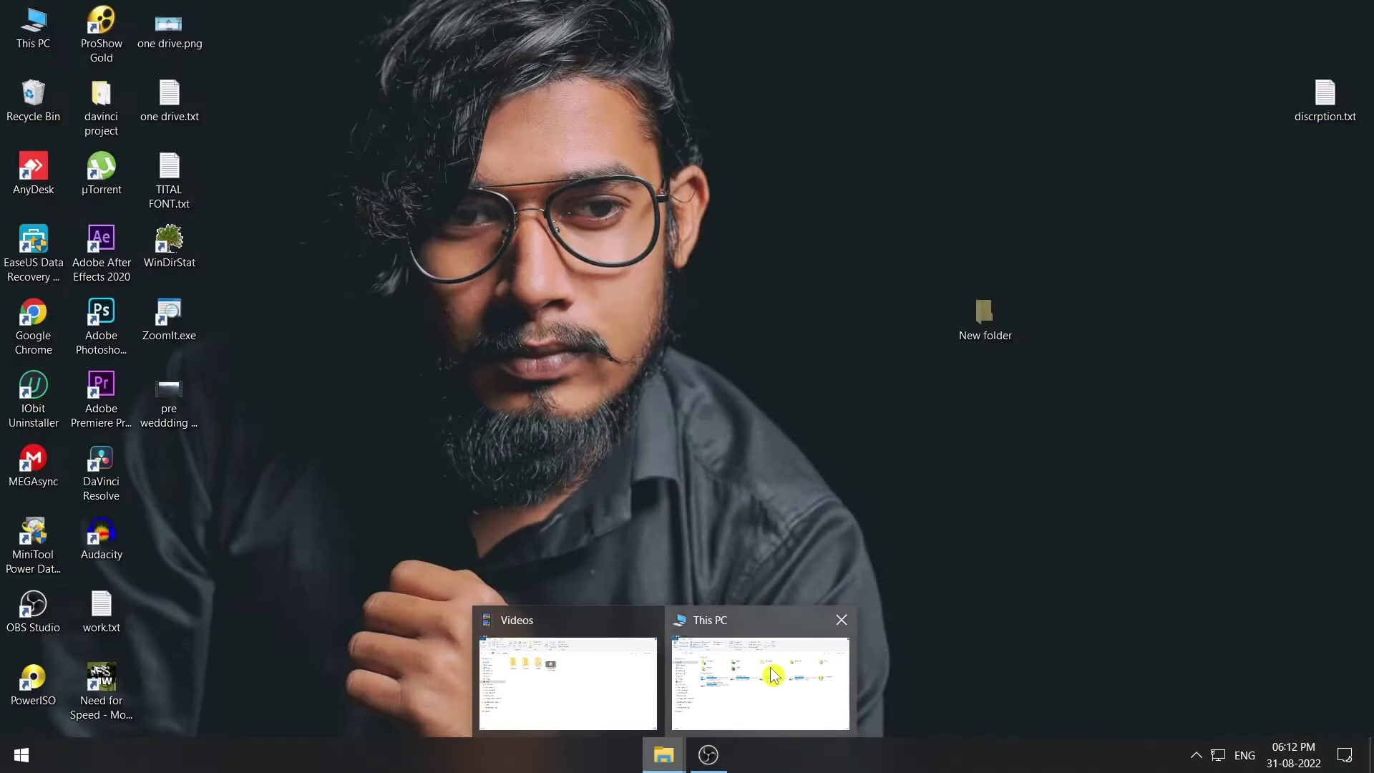
click(773, 668)
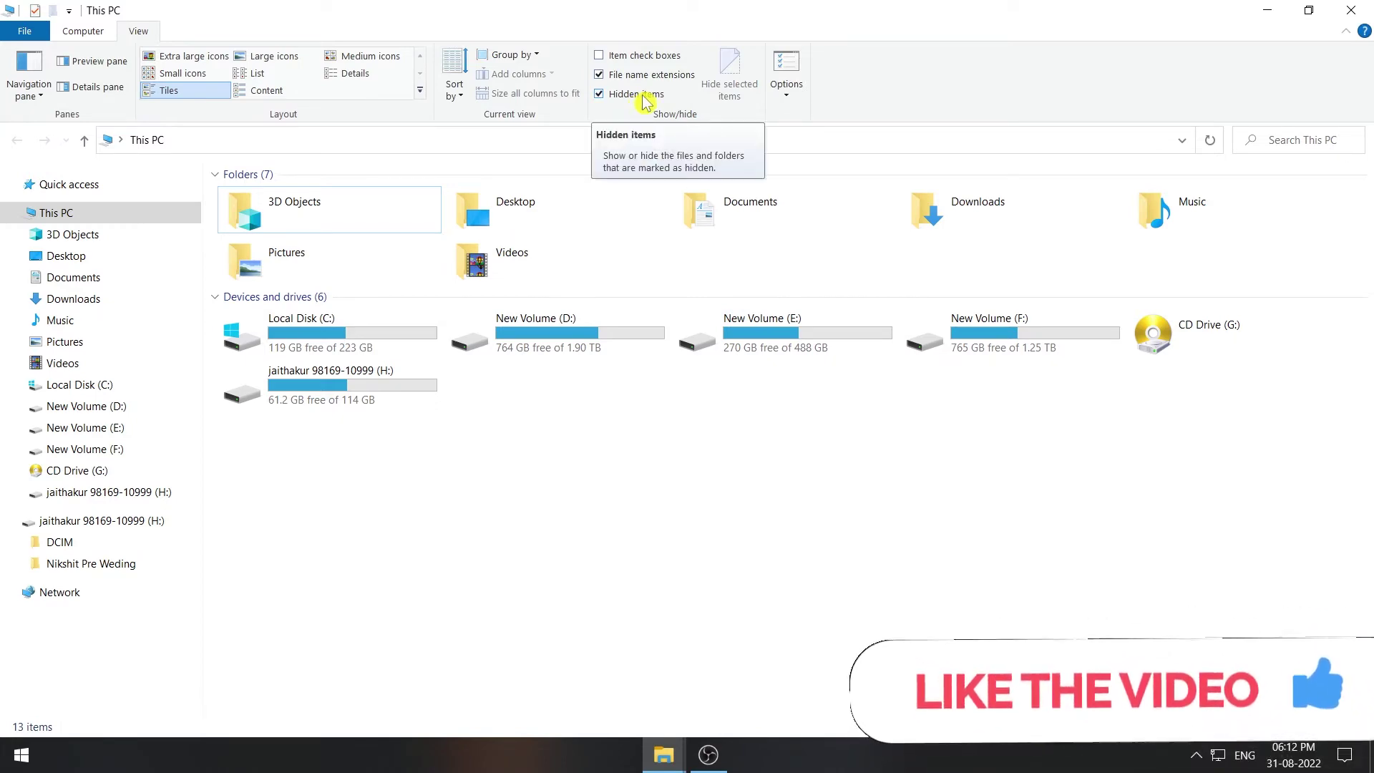
click(600, 94)
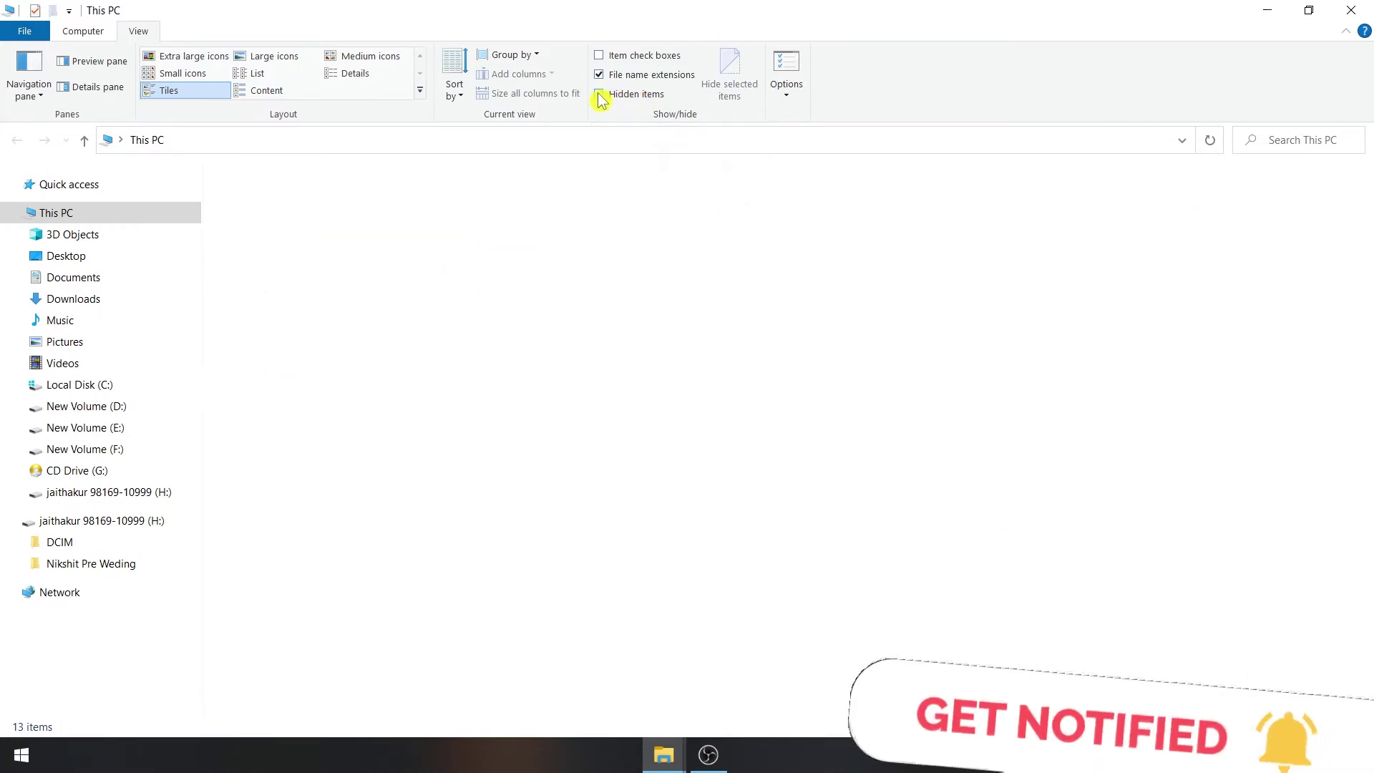
click(1351, 10)
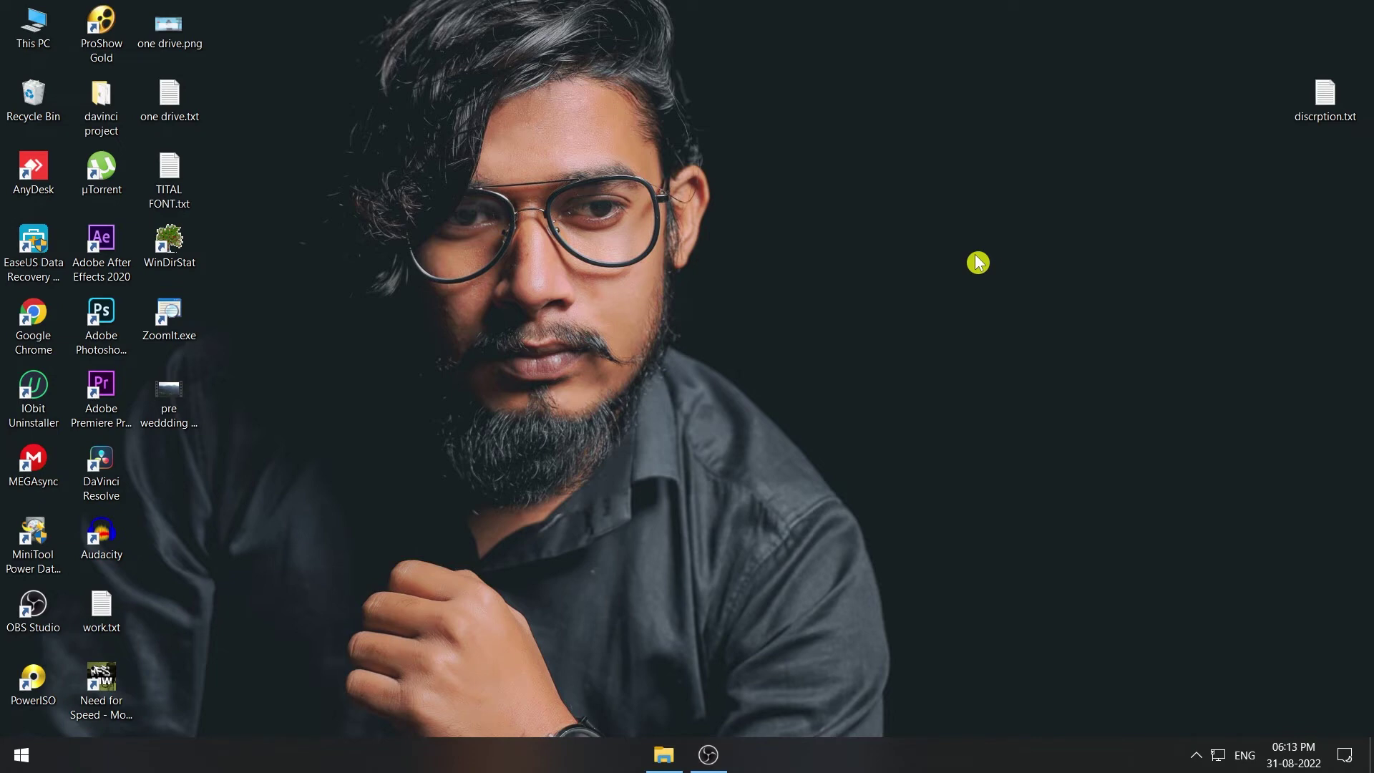
click(663, 755)
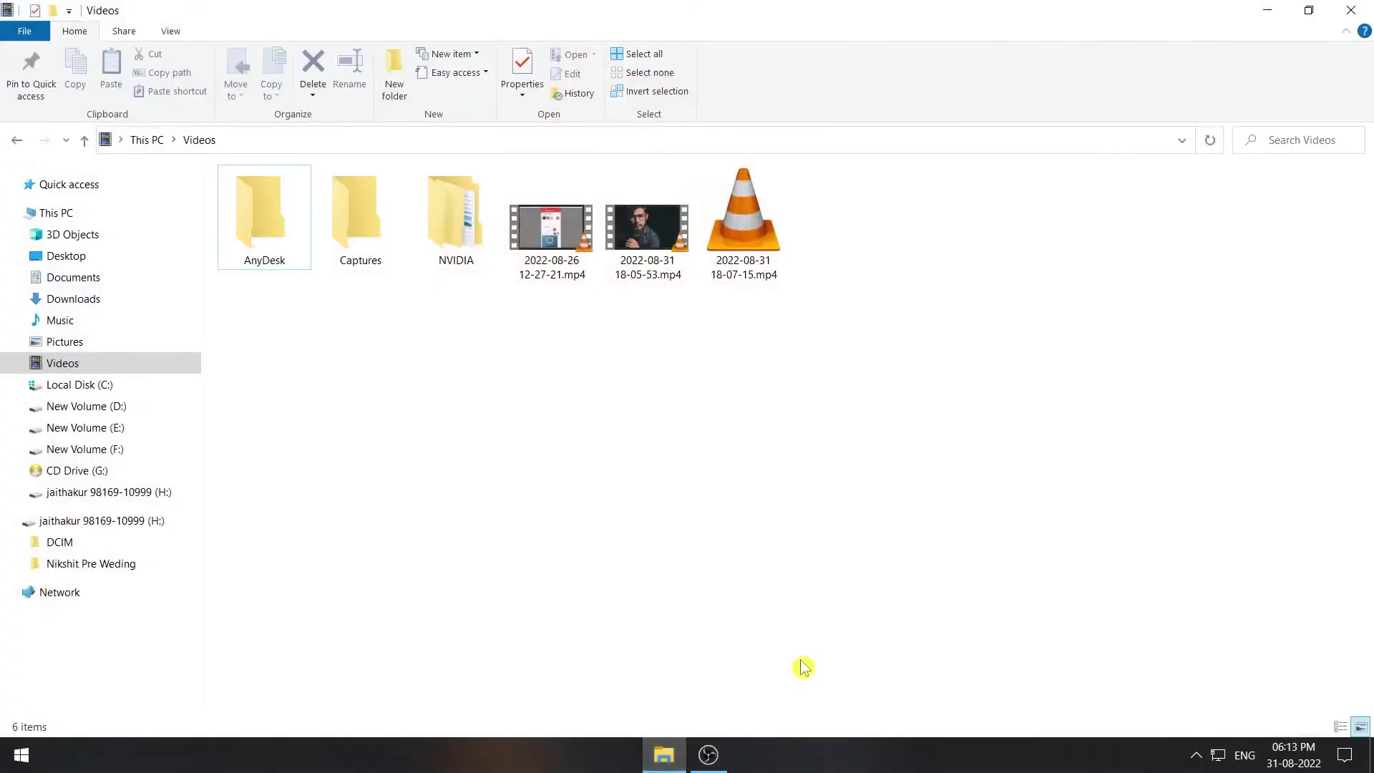
key(super+d)
right_click(954, 138)
click(1016, 201)
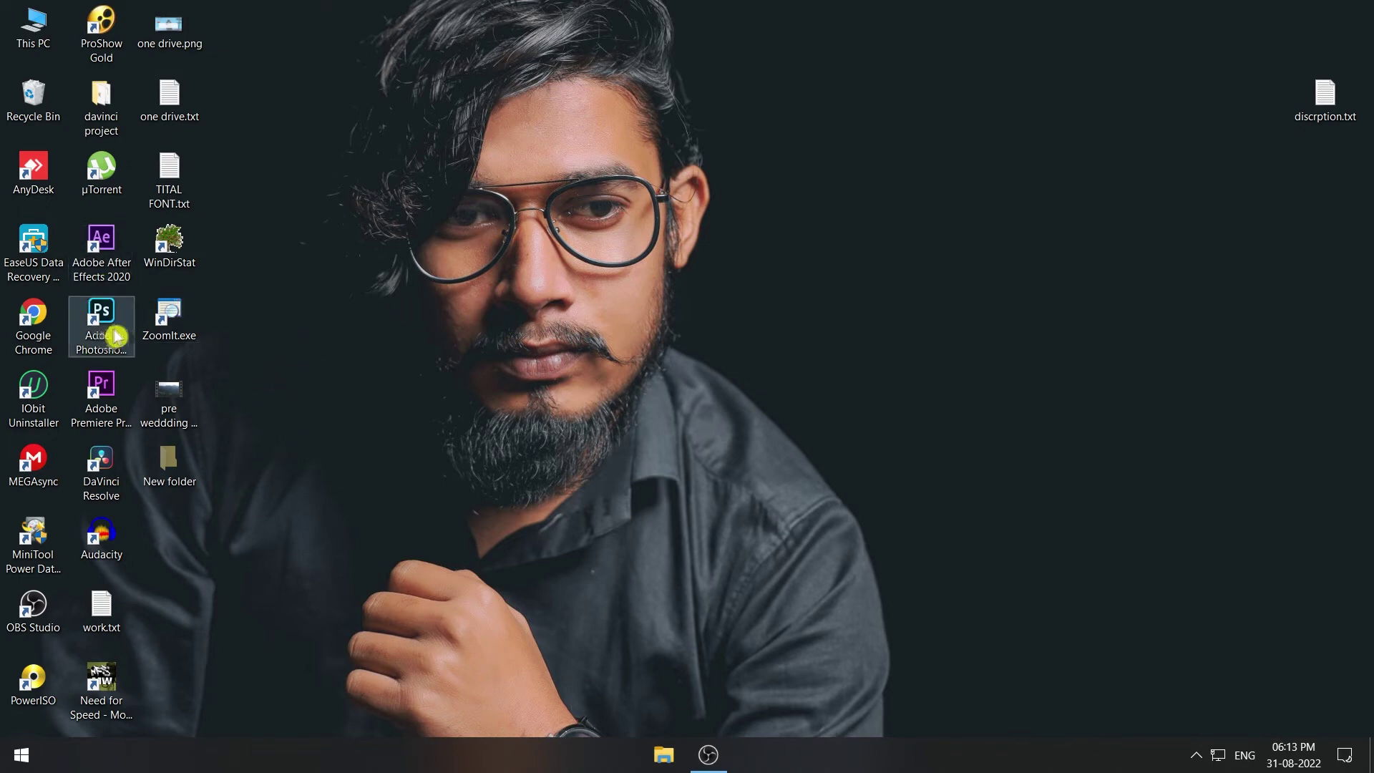
right_click(963, 247)
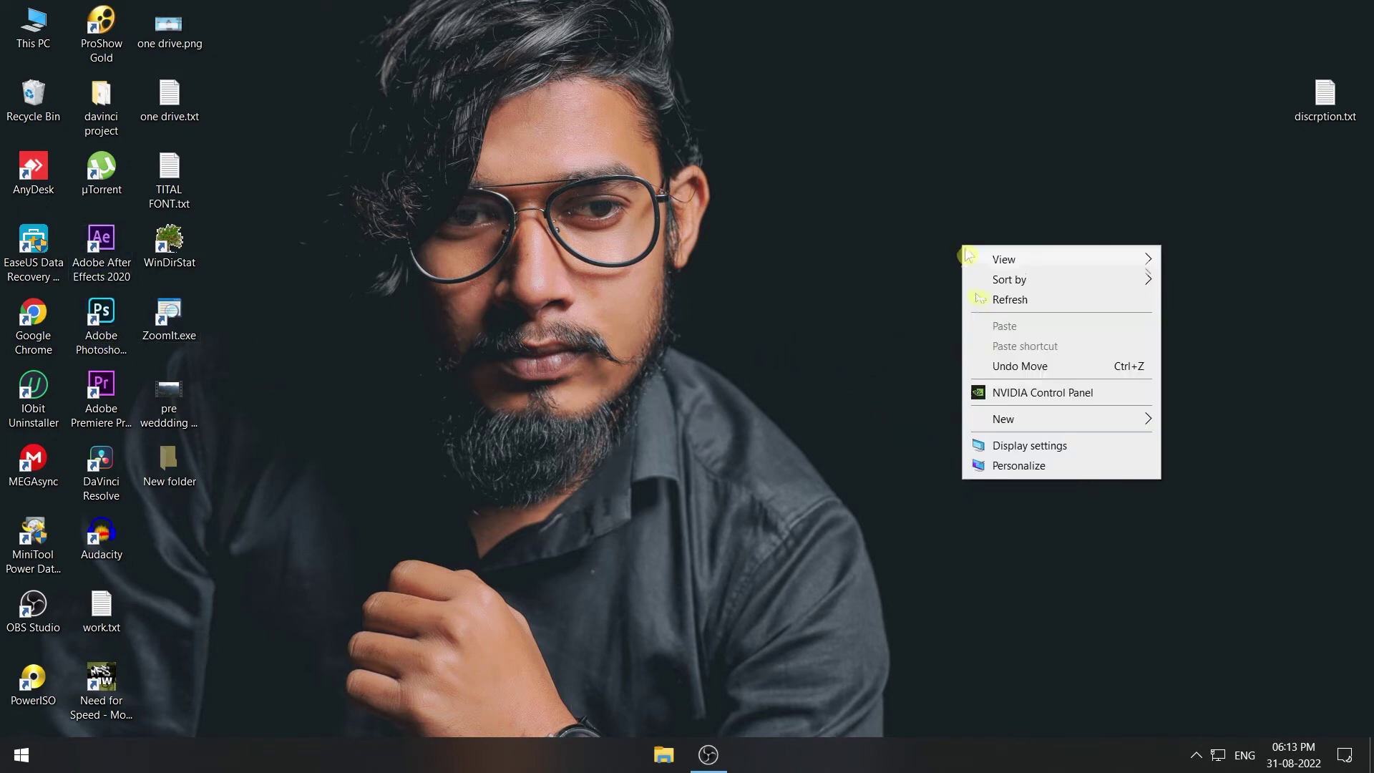
mouse_move(1118, 421)
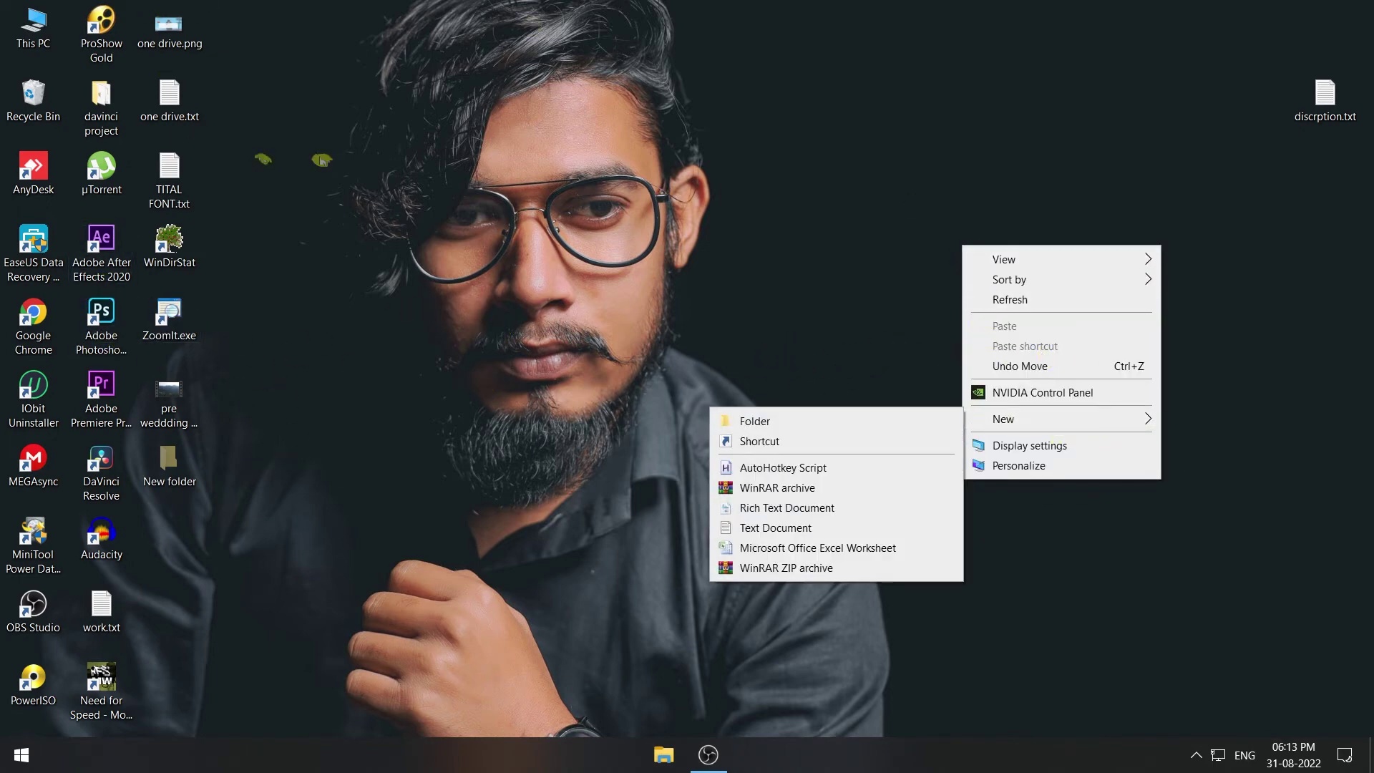
click(400, 137)
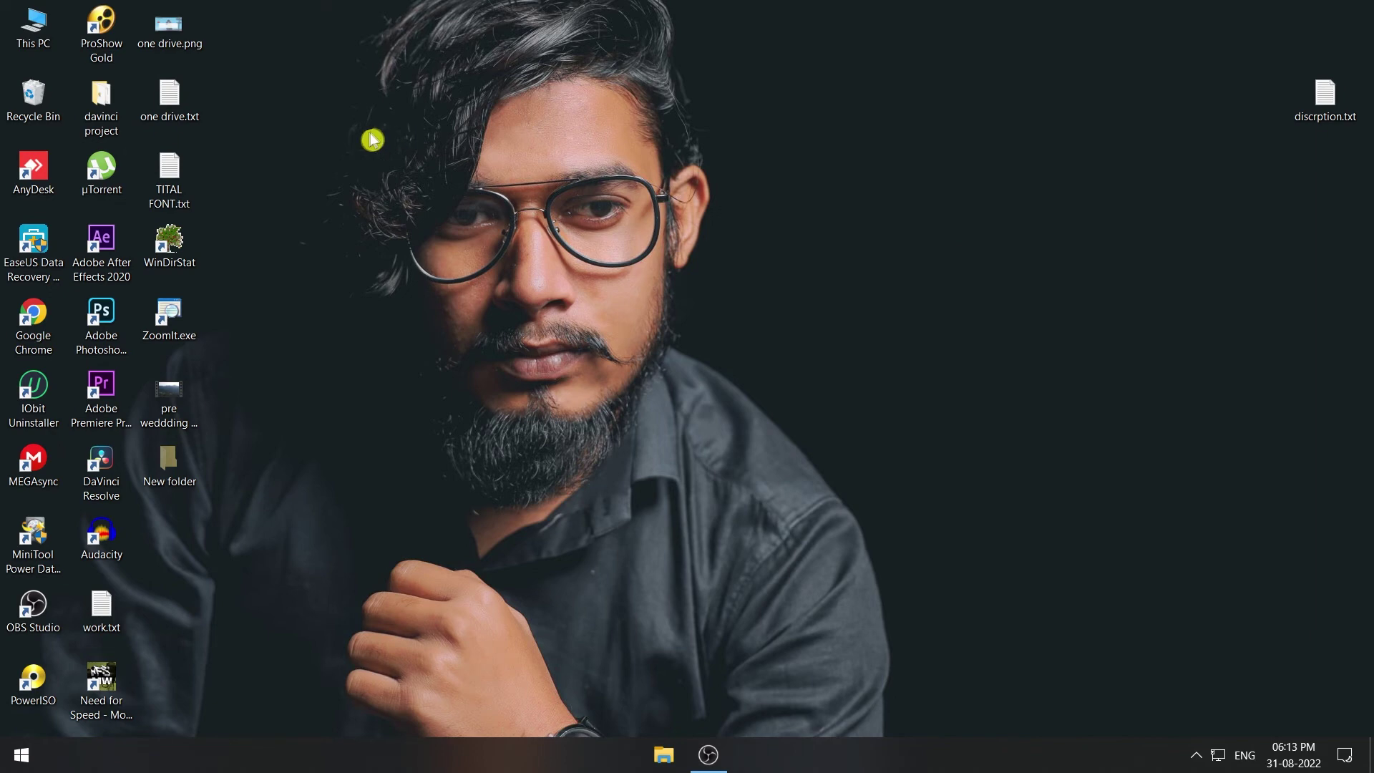
Browse from This PC to the AUDIO3 folder on drive F:, through VICTOR MUSIC, New folder (2), all music and virat sound.
double_click(35, 15)
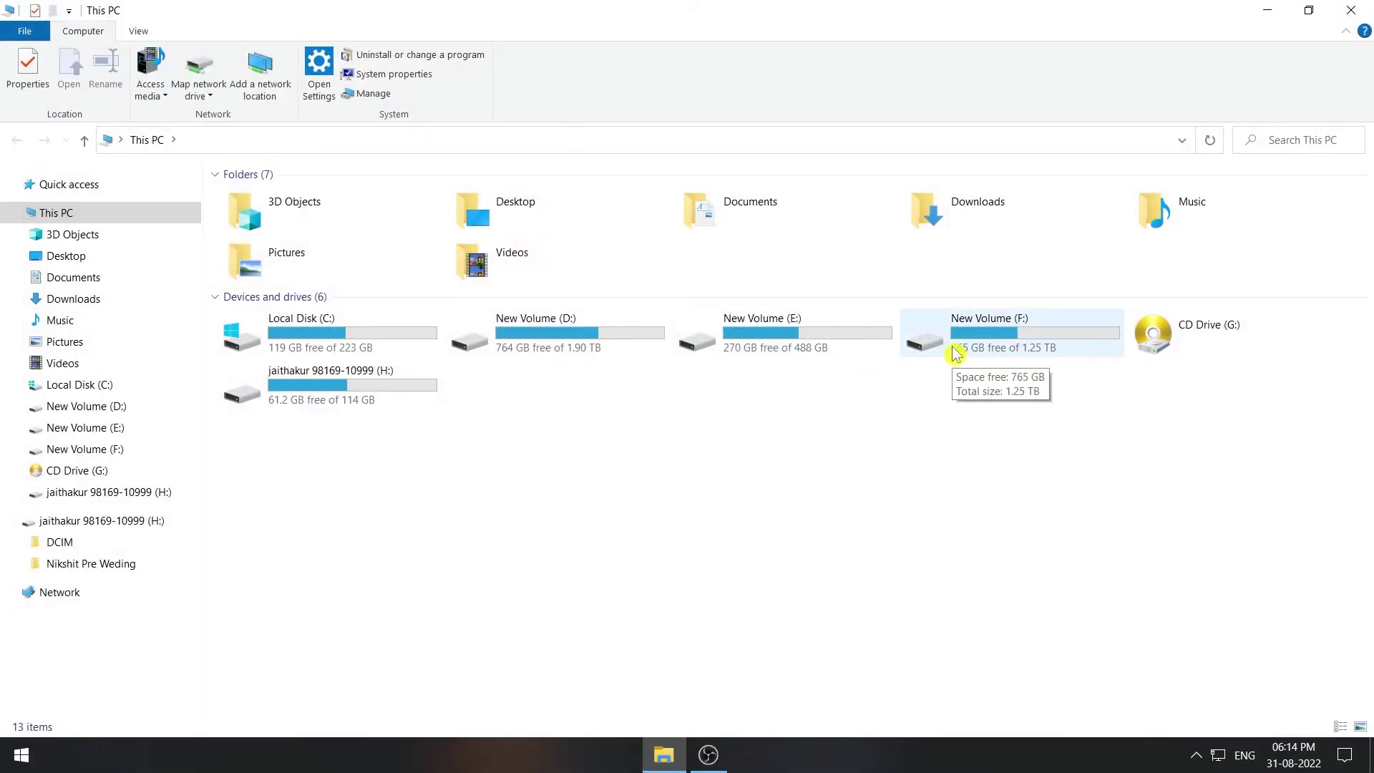
double_click(993, 340)
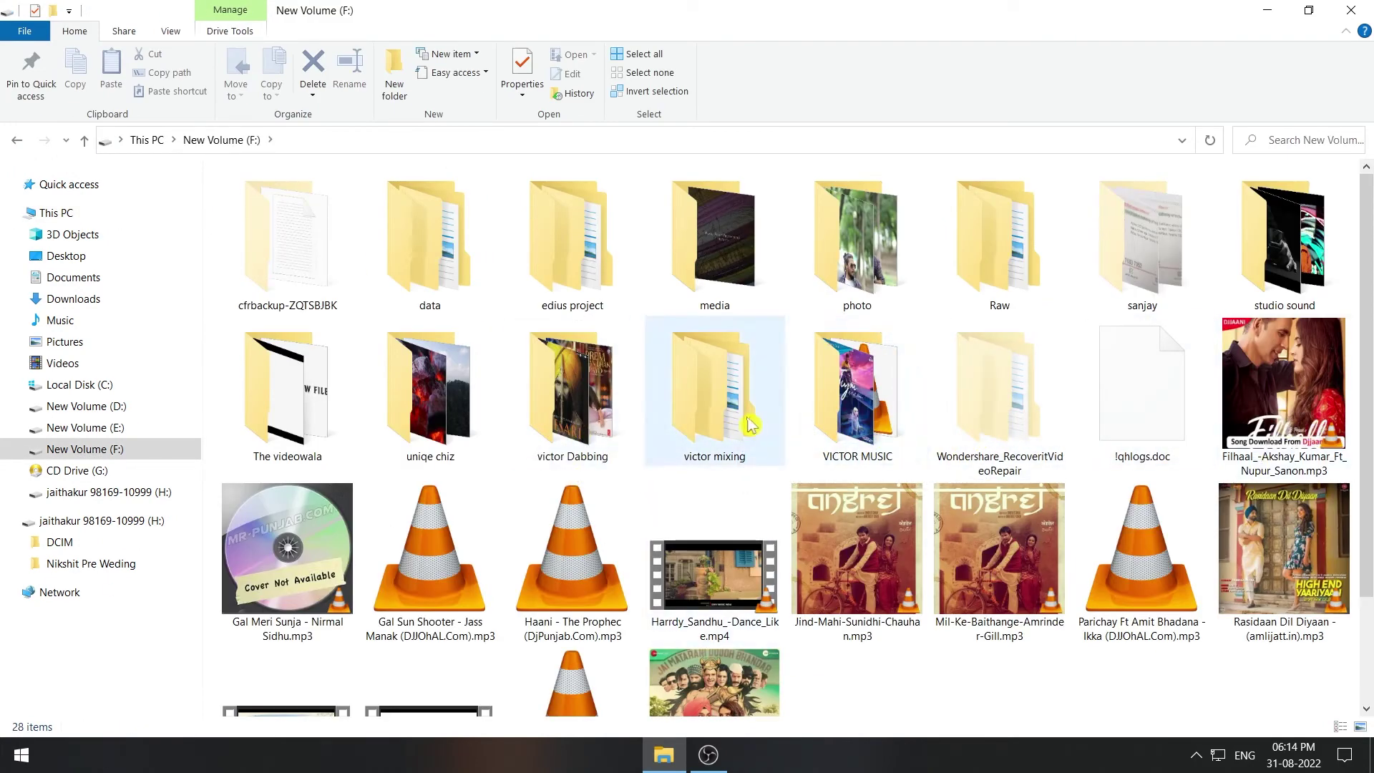
double_click(839, 410)
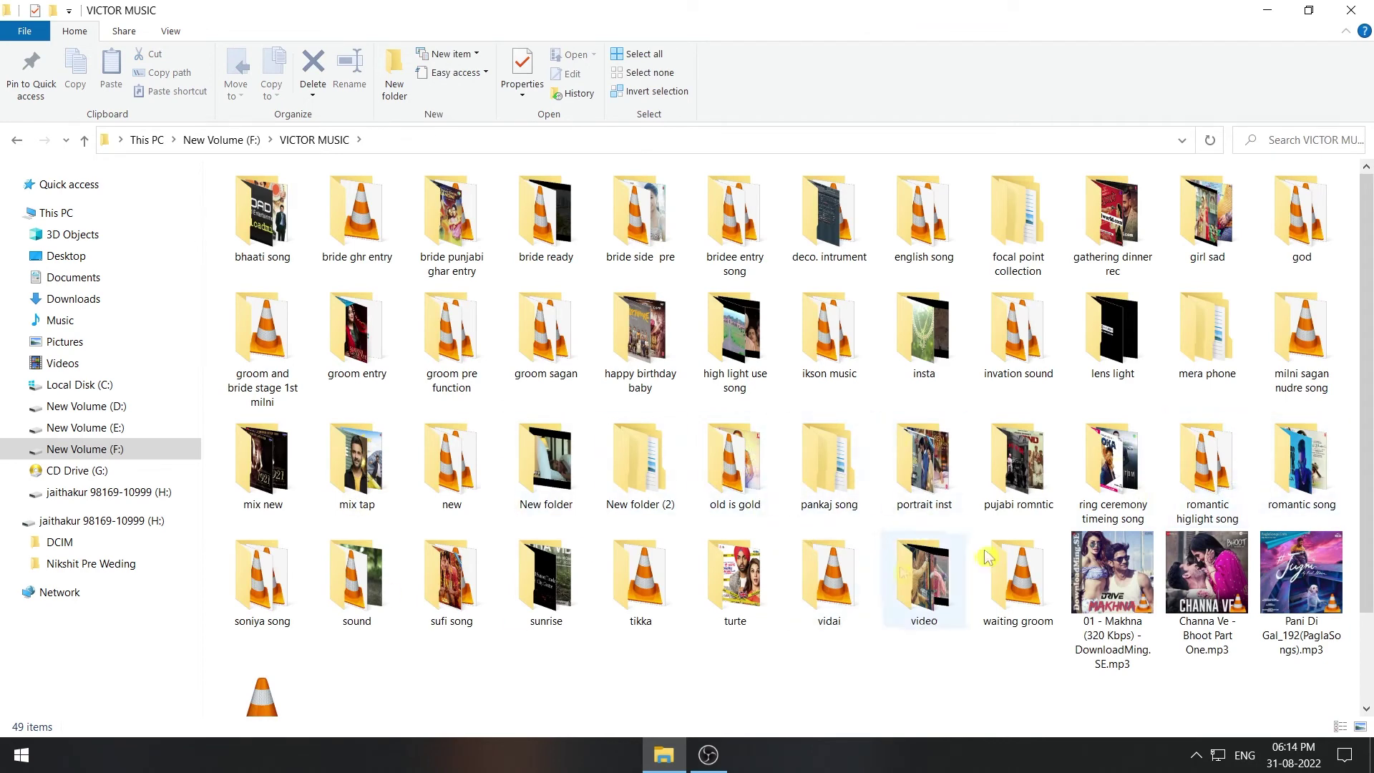
double_click(649, 476)
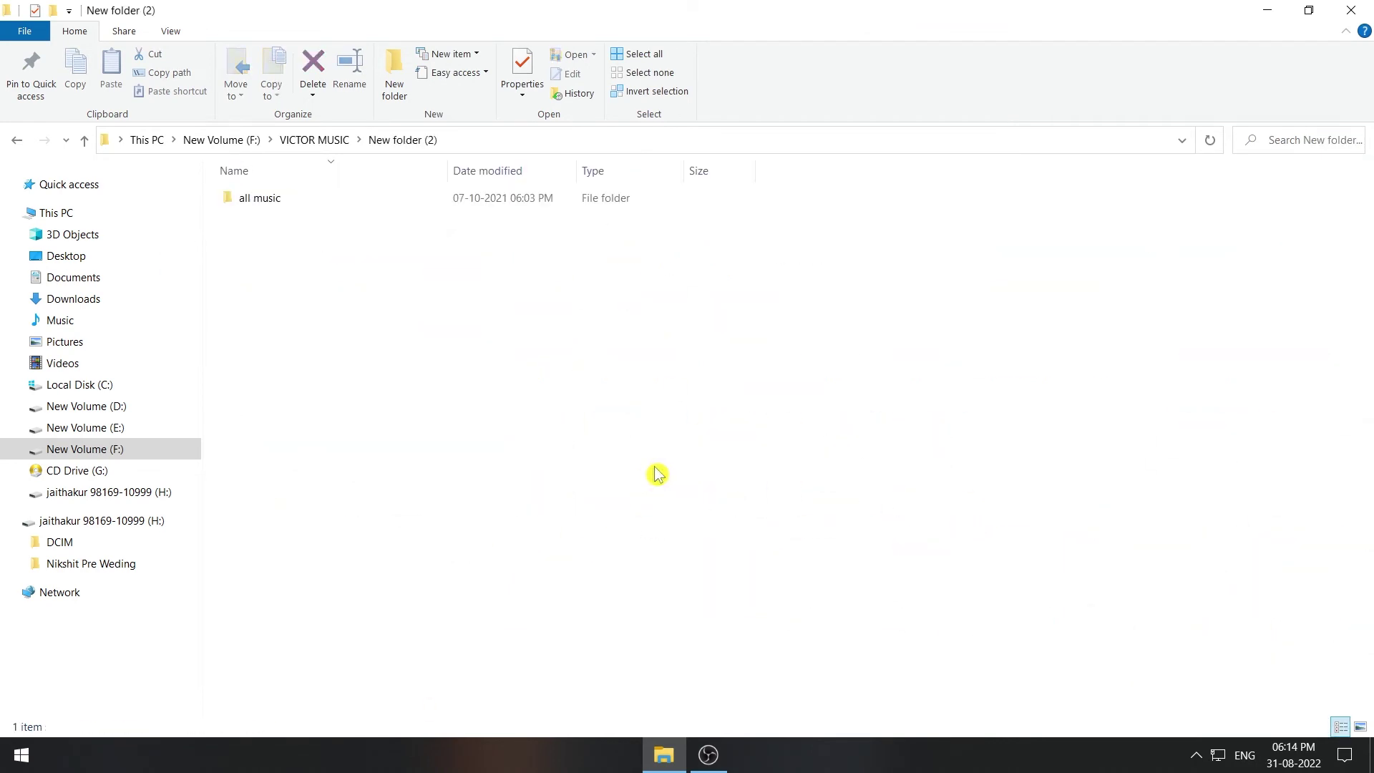
double_click(337, 200)
double_click(912, 220)
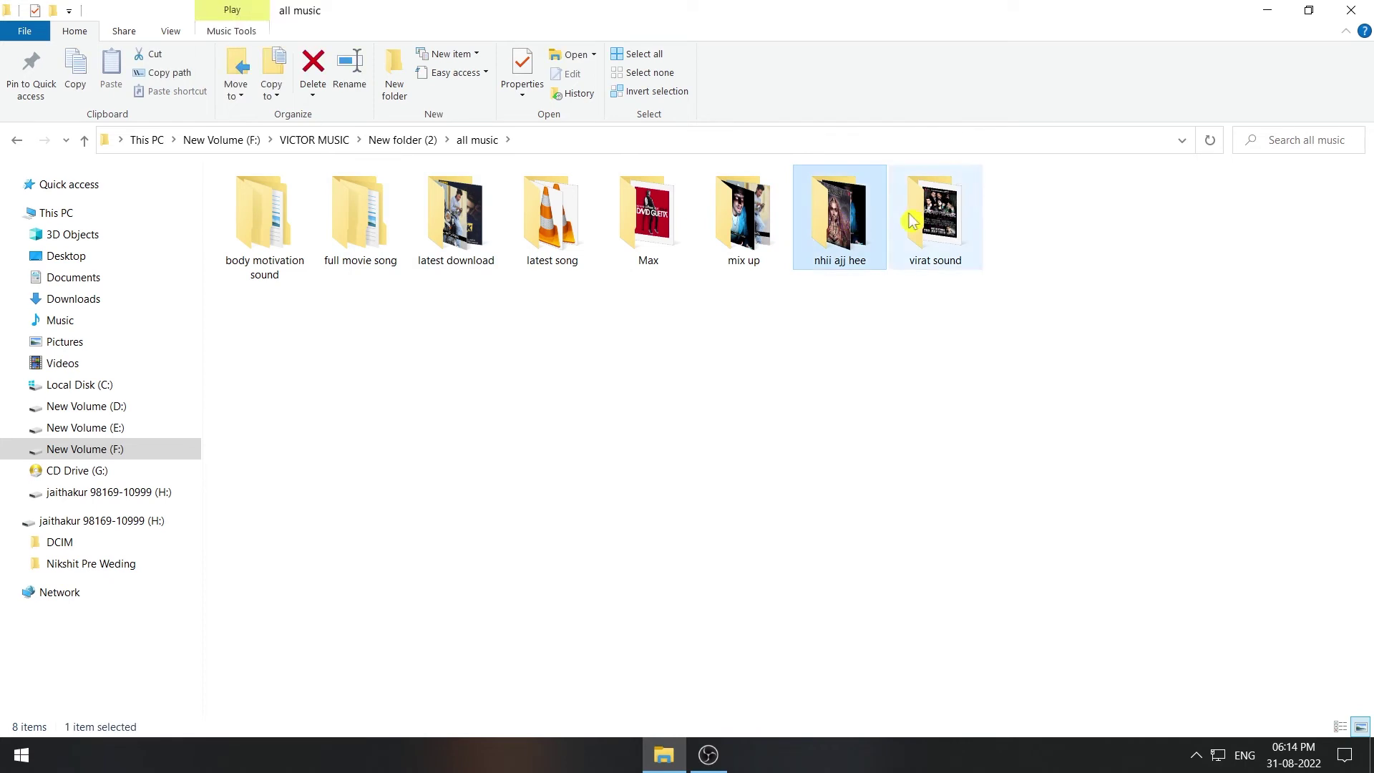
double_click(359, 236)
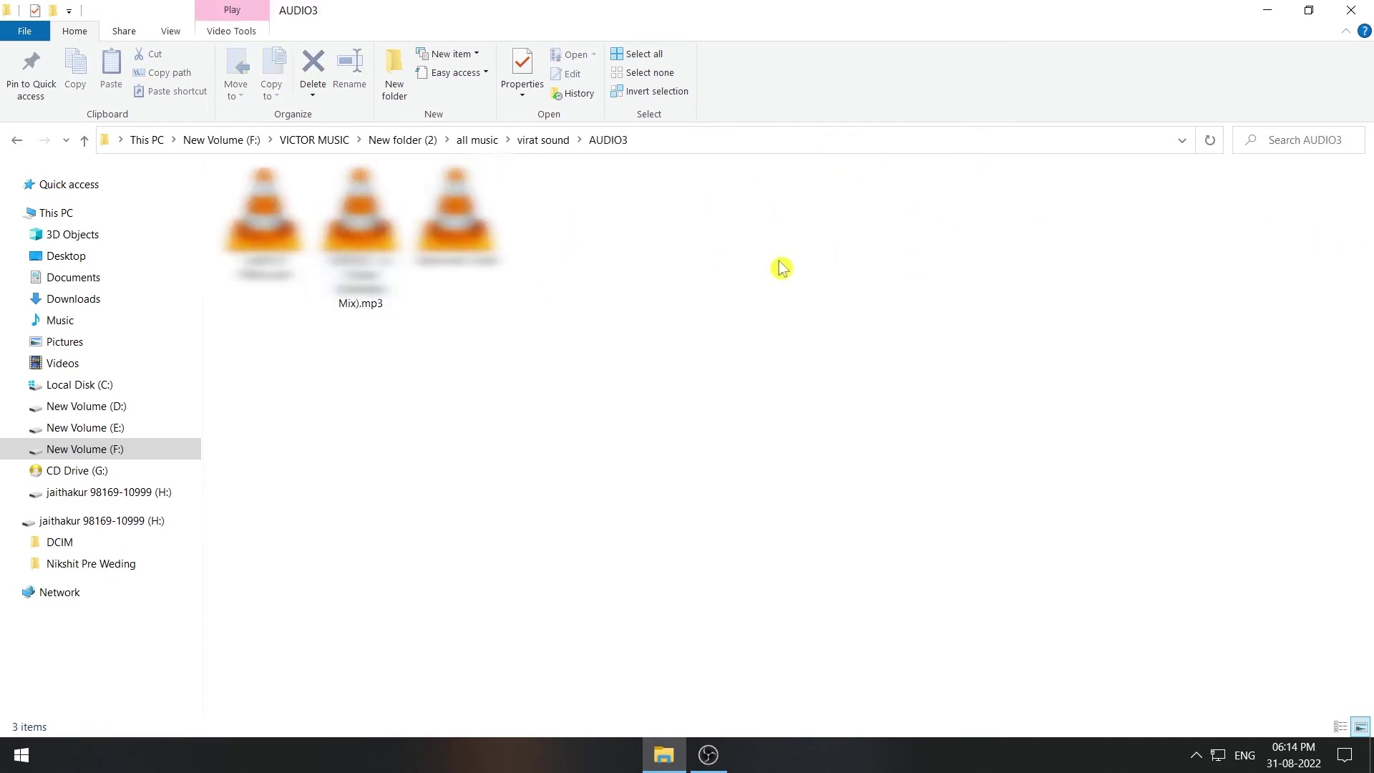
Create a new folder in the AUDIO3 folder and keep its default name.
right_click(751, 279)
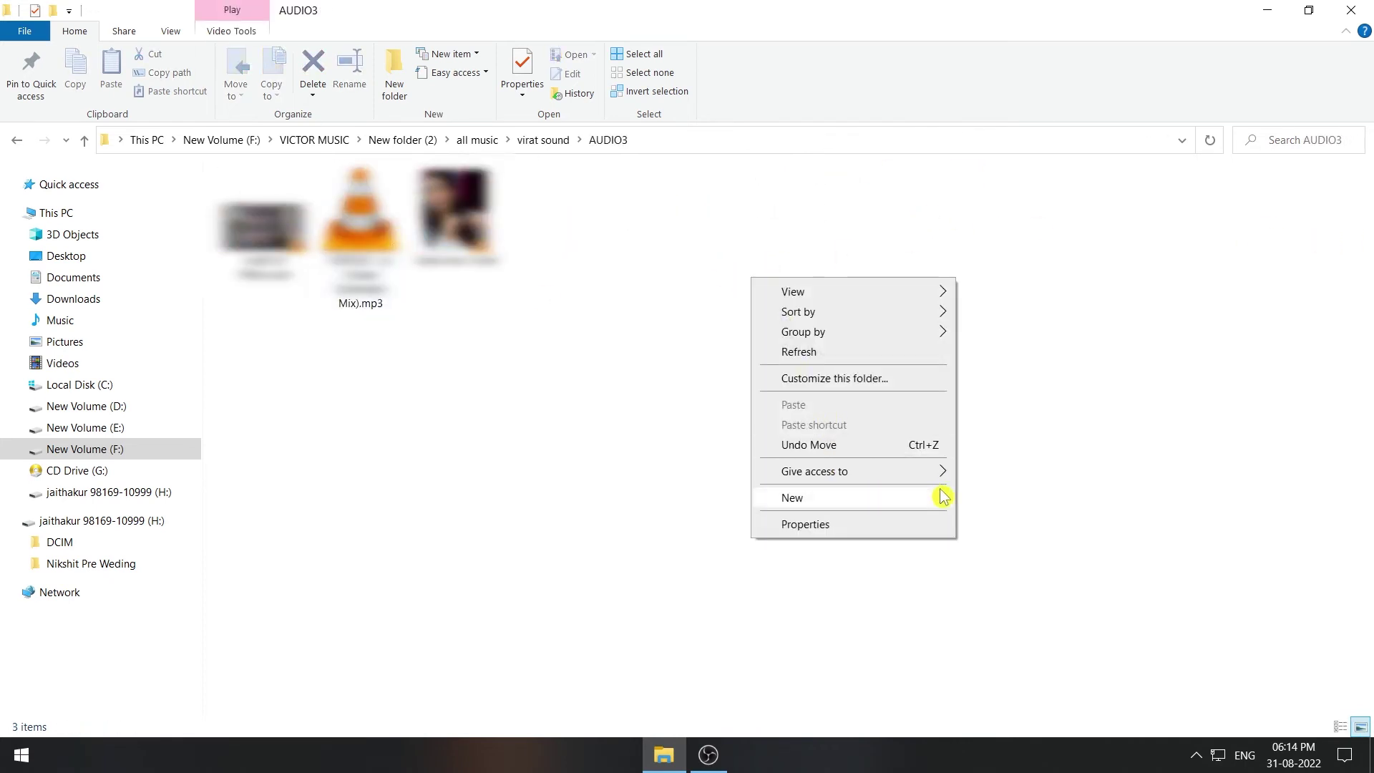
mouse_move(939, 499)
click(992, 499)
click(297, 197)
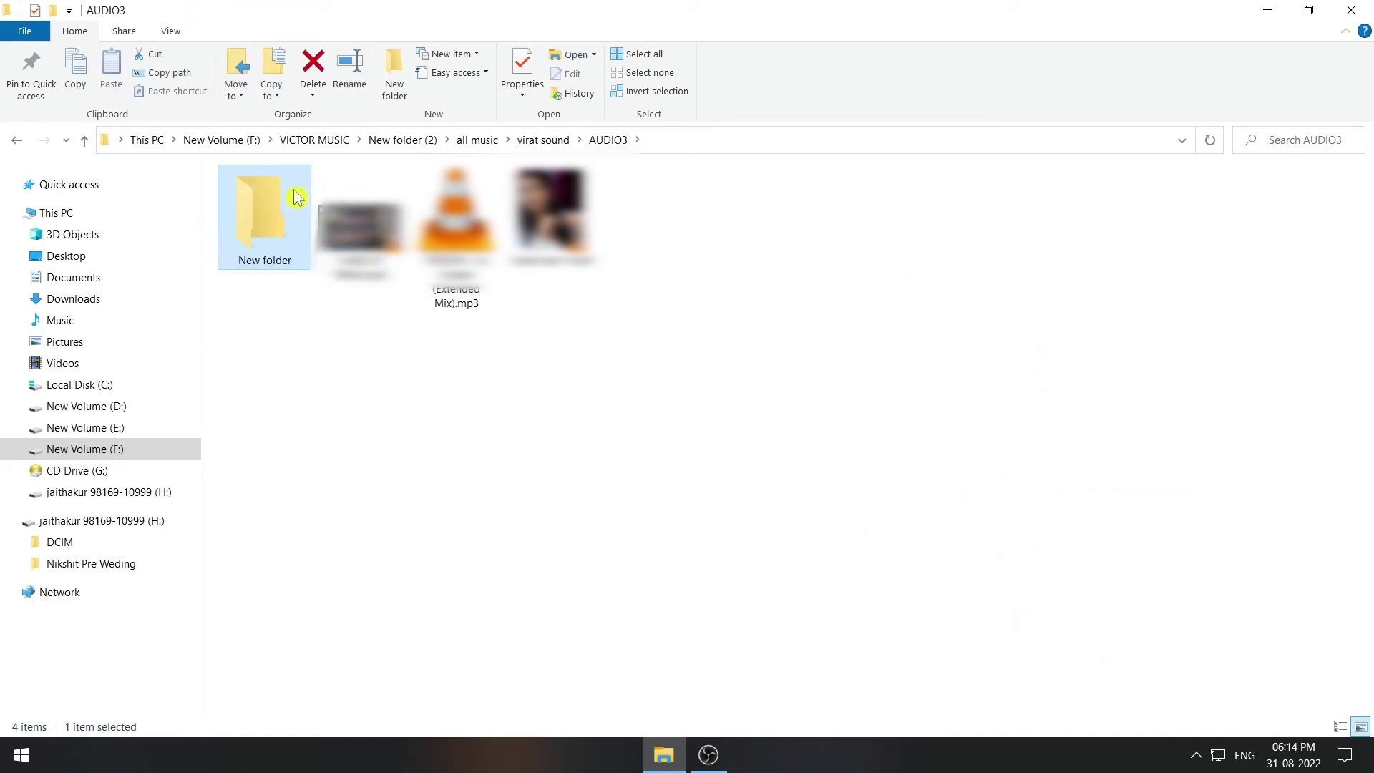
Set the Hidden attribute on New folder in AUDIO3 through its properties and apply it.
right_click(252, 240)
click(336, 723)
click(352, 527)
click(563, 639)
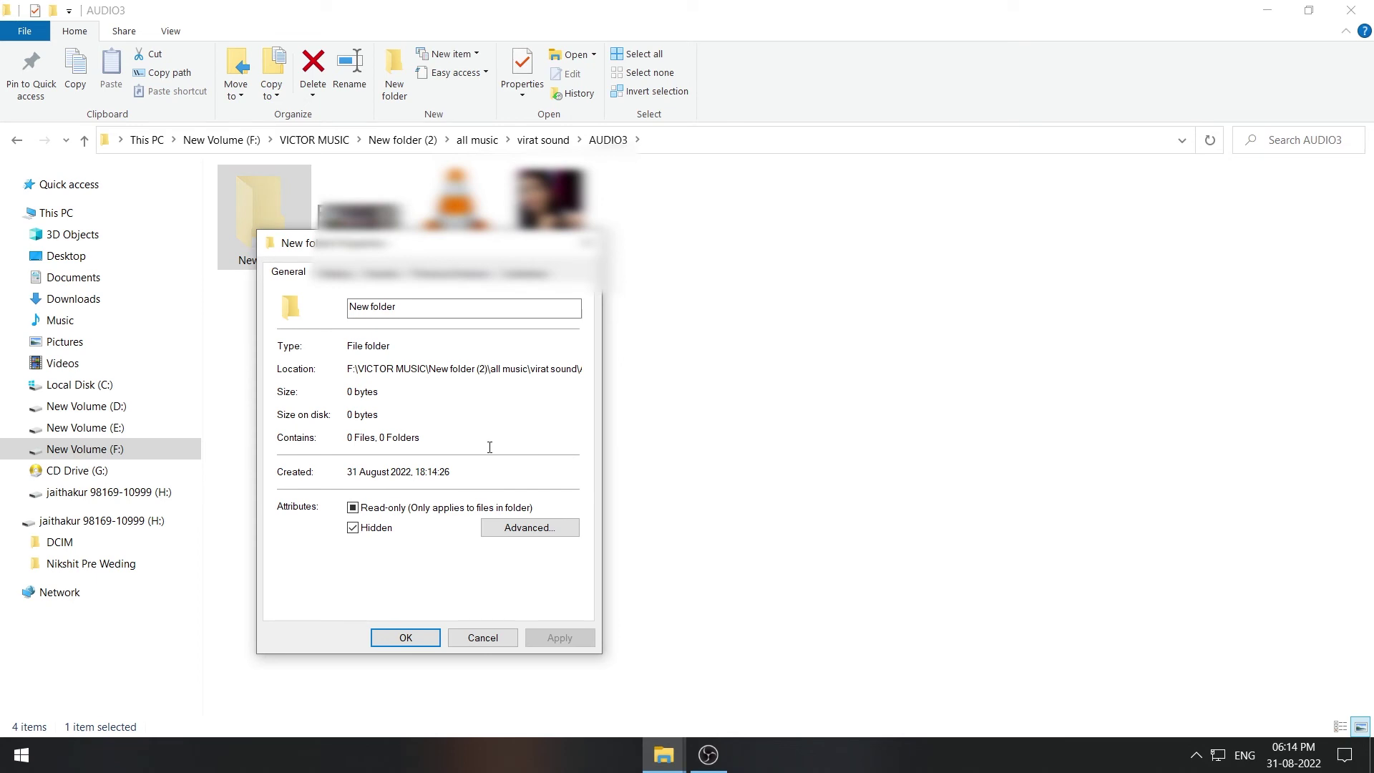
click(407, 638)
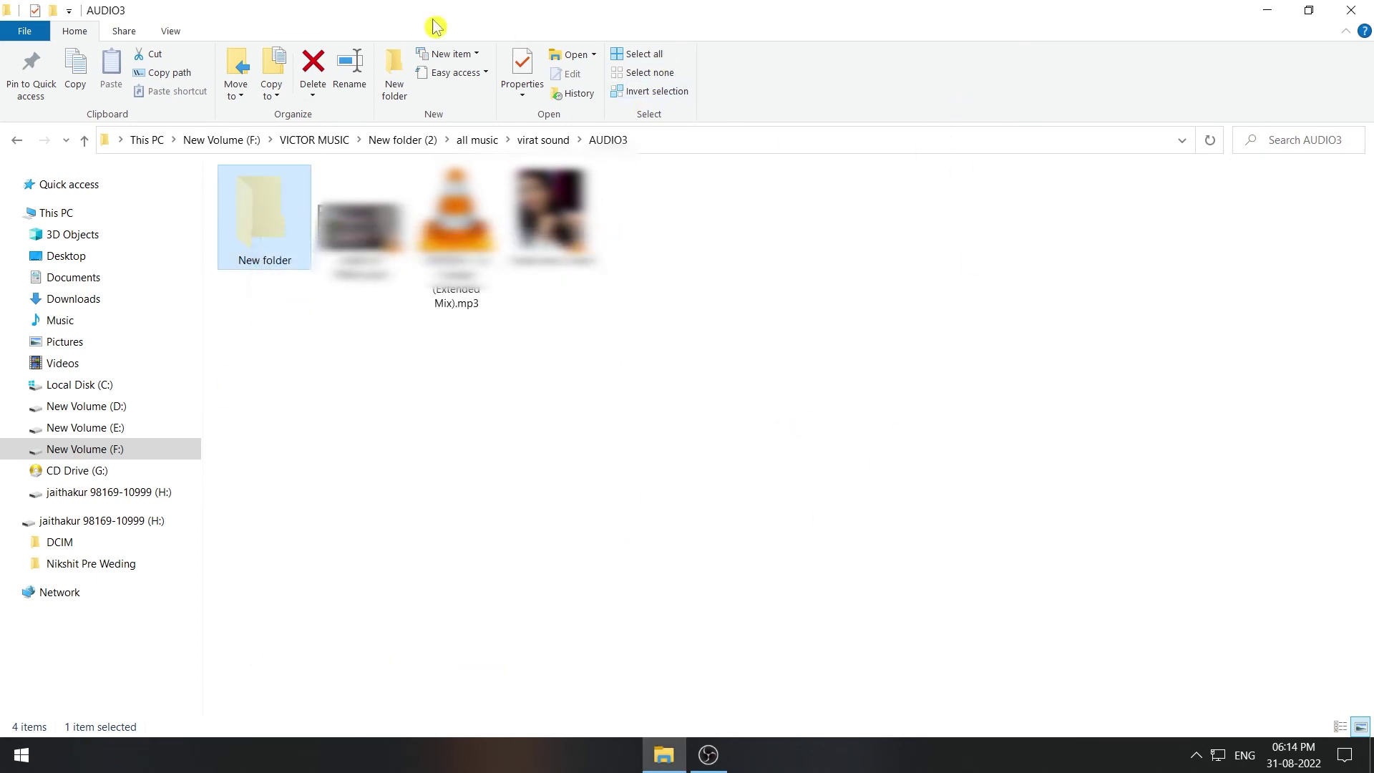
Turn off the display of hidden items in the AUDIO3 folder and close the window.
click(176, 31)
click(599, 93)
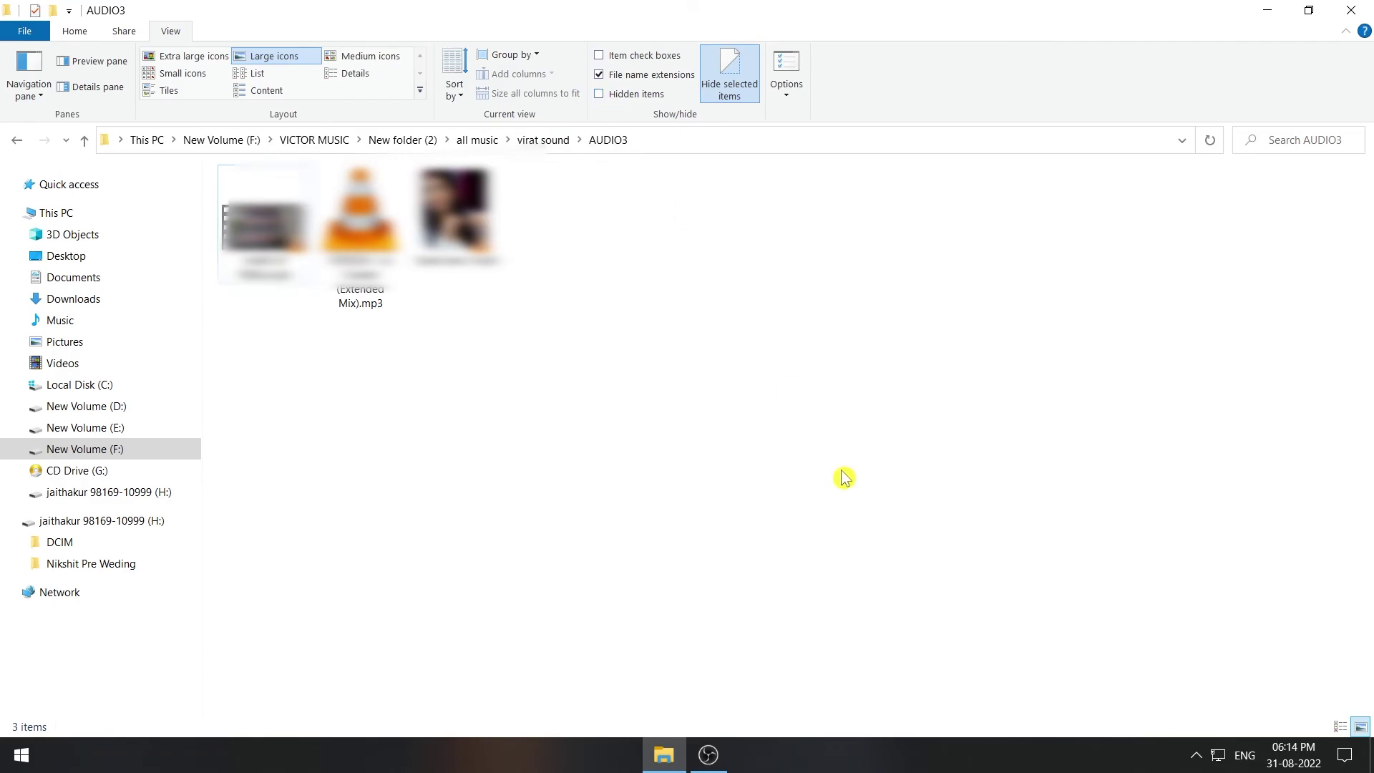
click(1351, 10)
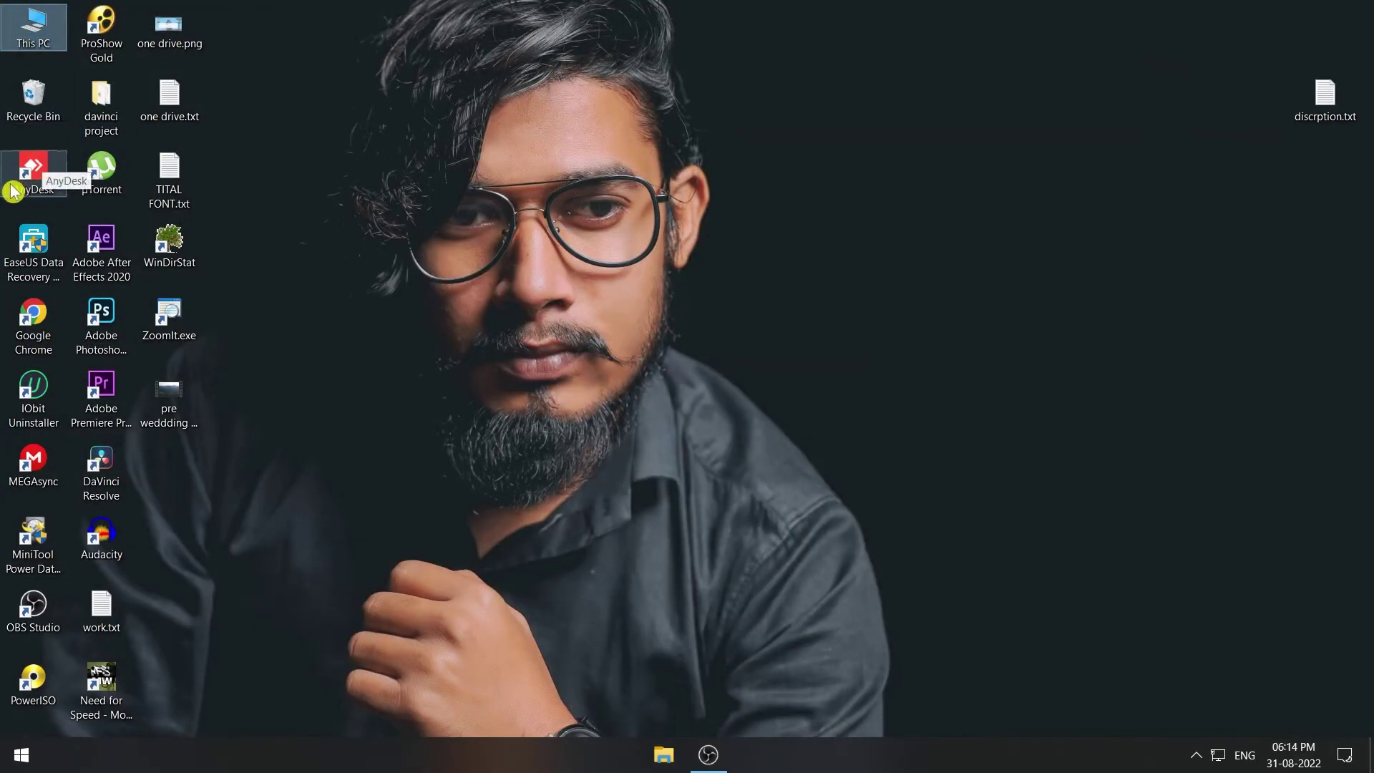
Open drive New Volume (F:) from This PC.
double_click(36, 28)
double_click(1032, 341)
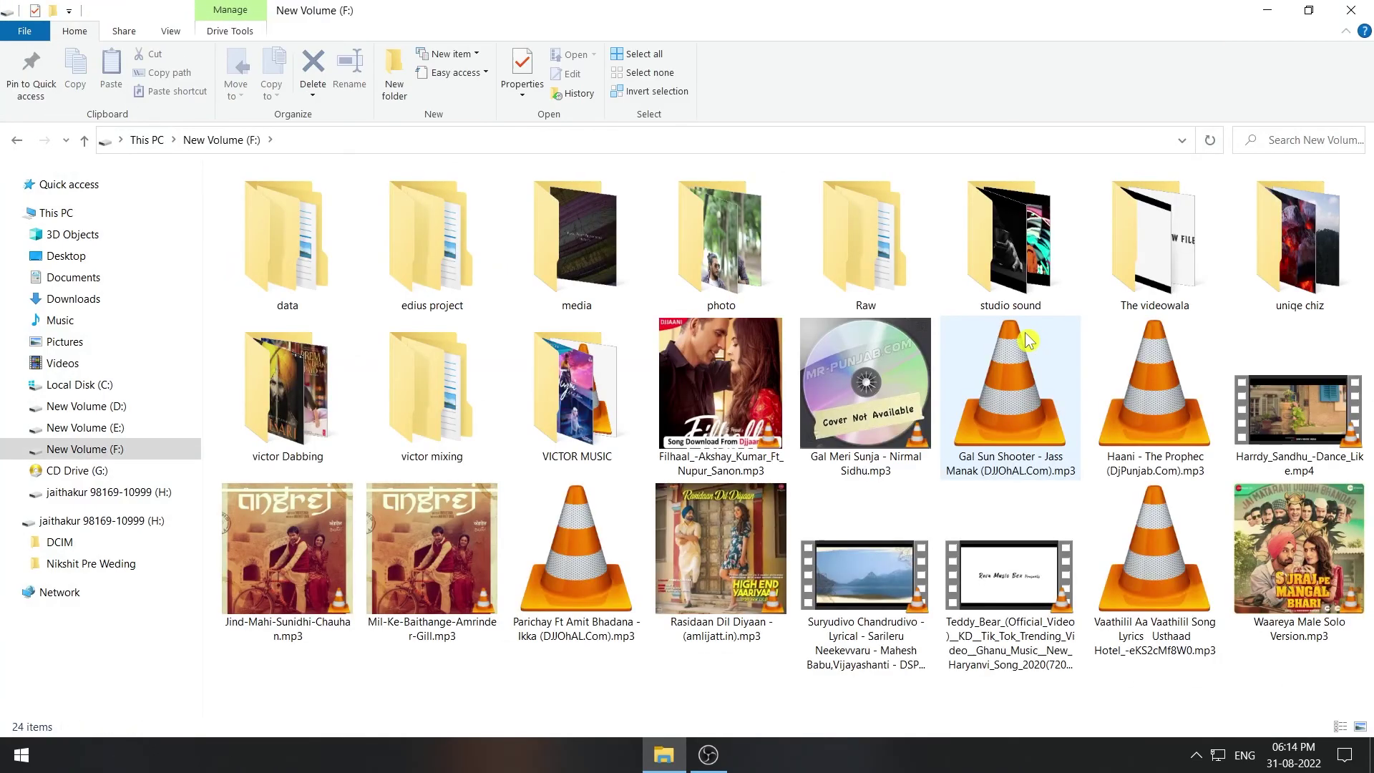